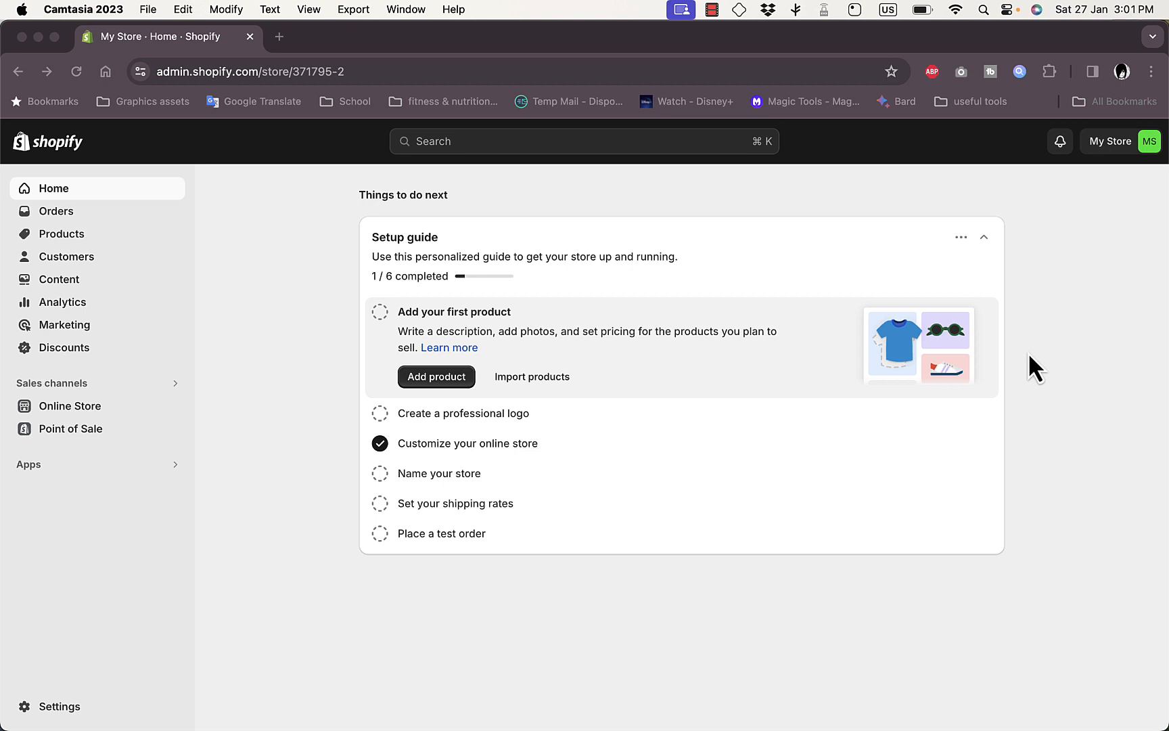
- Search Google in a separate tab for "is paypal supported in egypt", read the answer, and close that tab
left_click(662, 49)
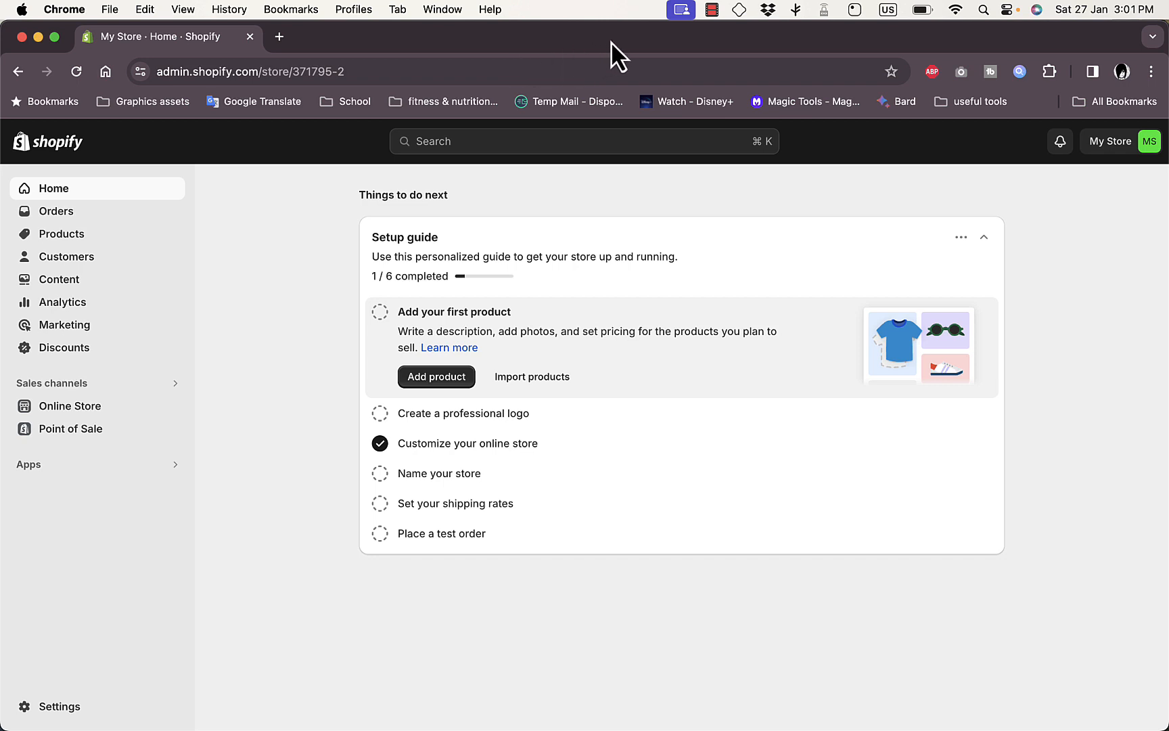
left_click(281, 41)
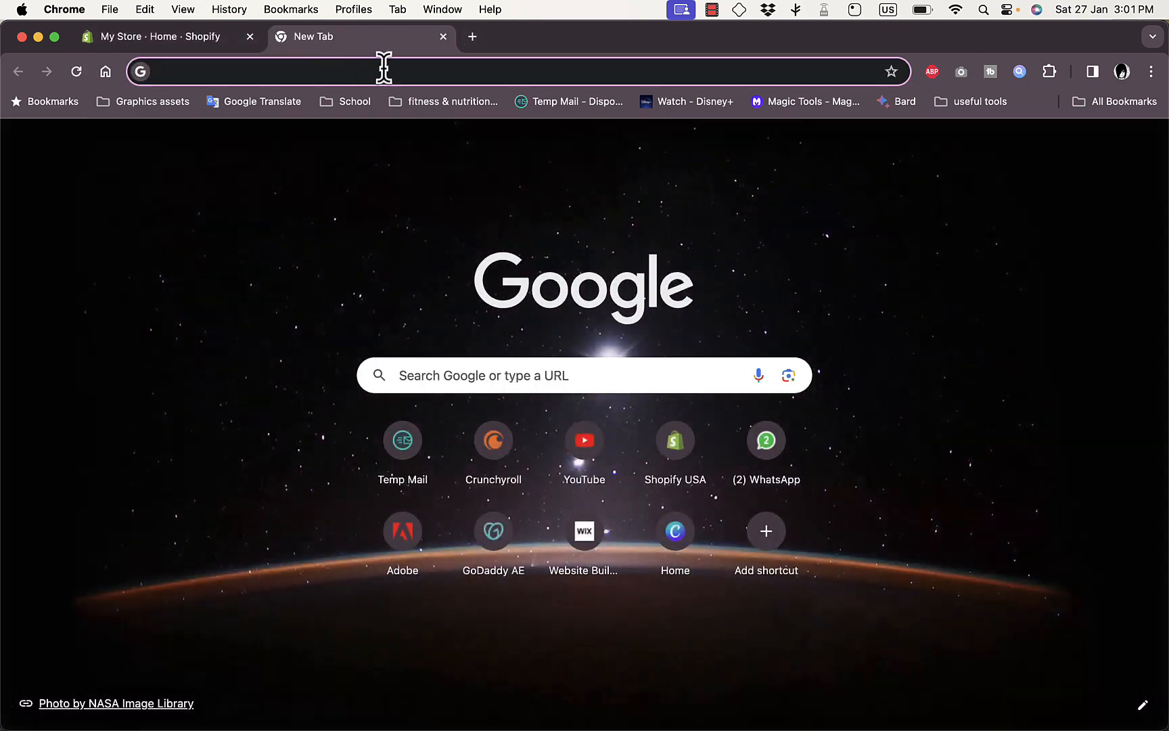
type("is p")
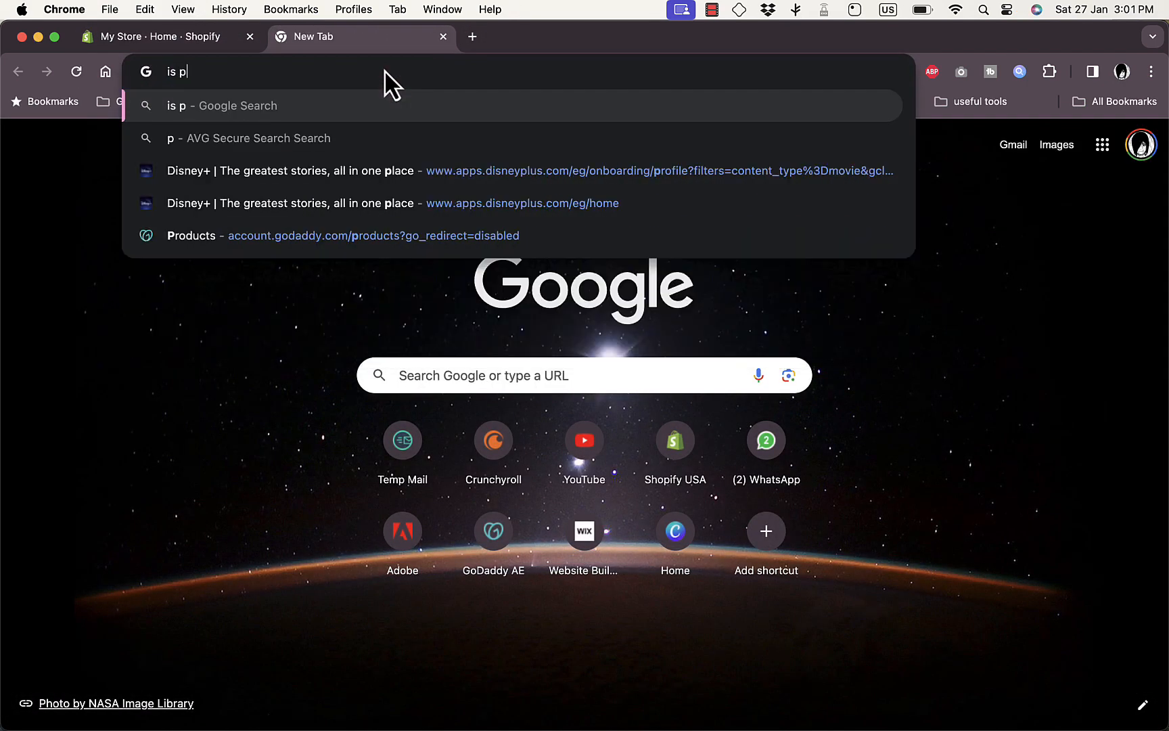
type("aypal")
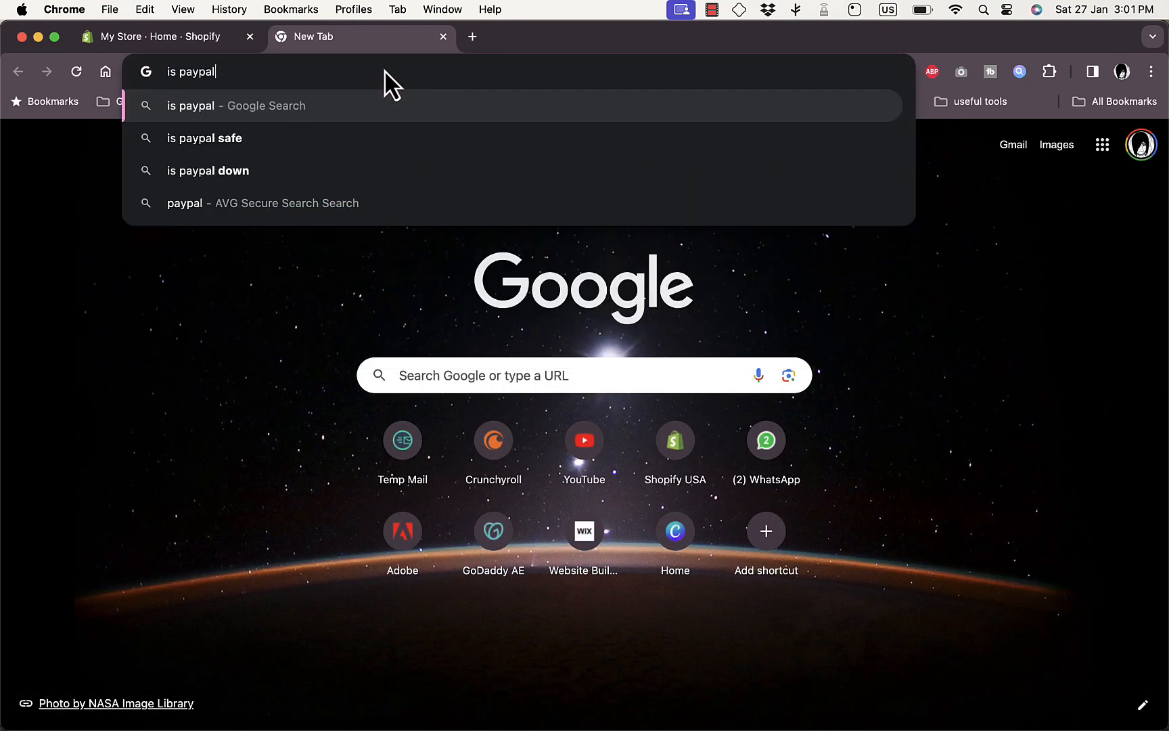
type(" supported ")
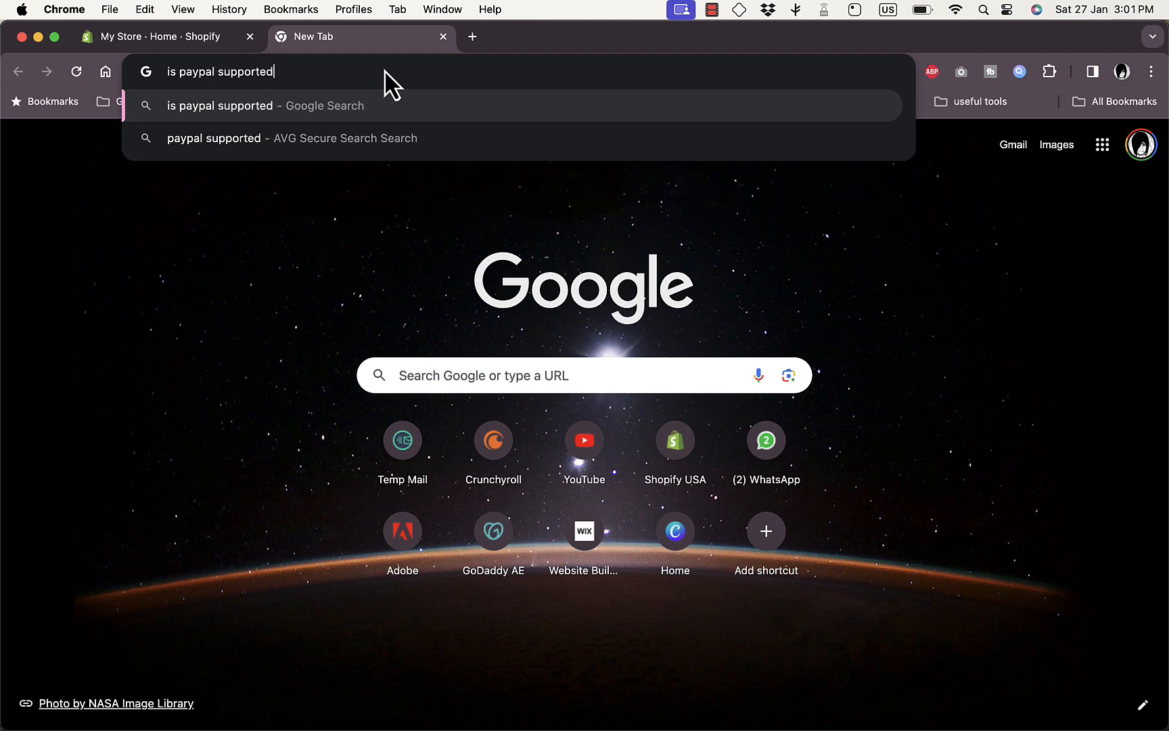
type("in egy")
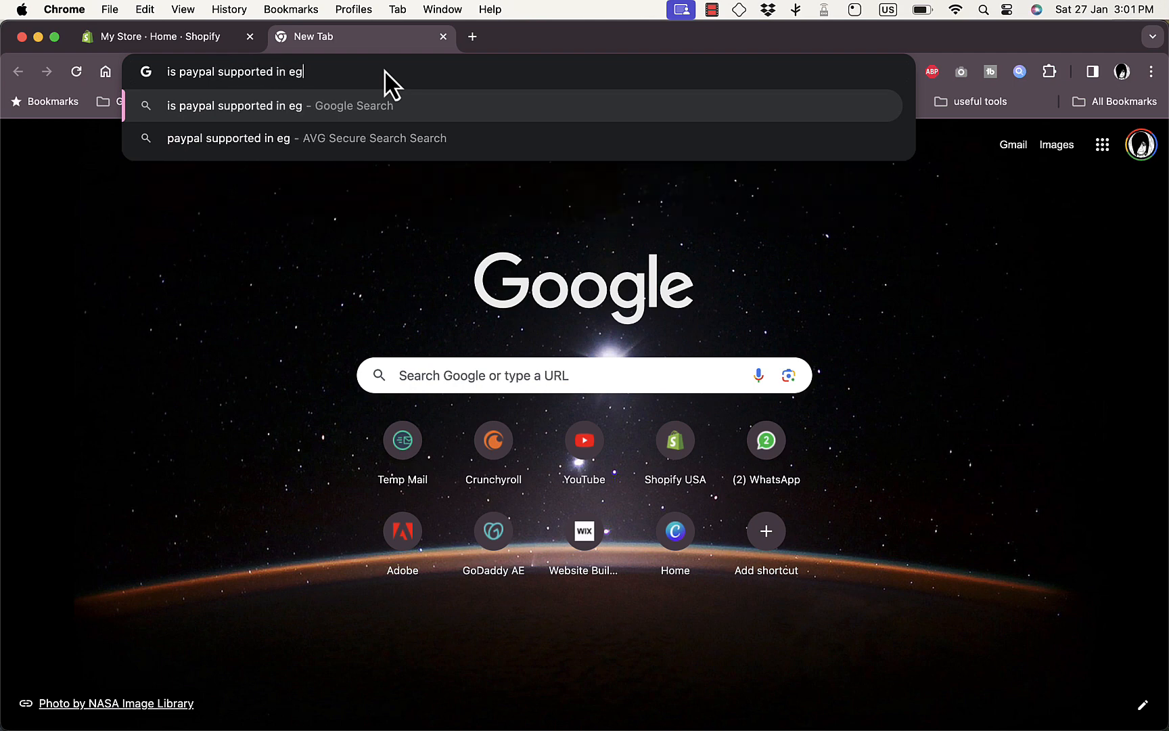
type("pt")
key("Return")
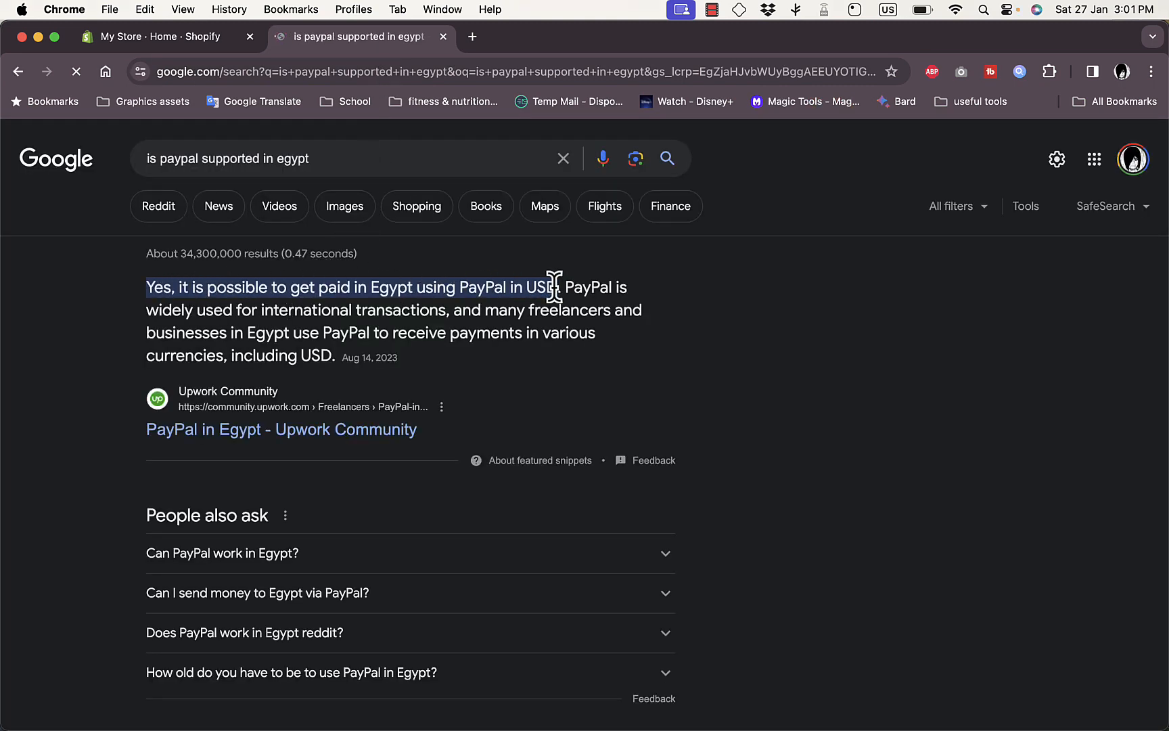
left_click(443, 36)
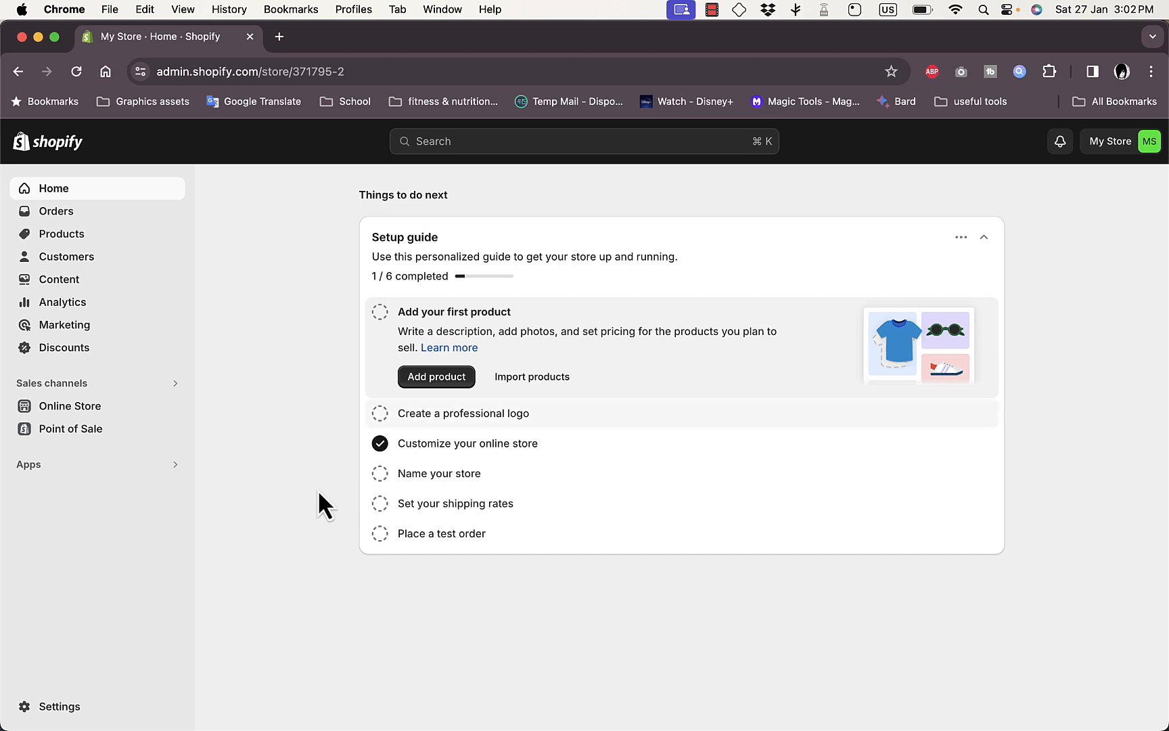
- Open the store's payment settings, view the PayPal Express Checkout activation and account connection form, and return to the payment settings
left_click(61, 711)
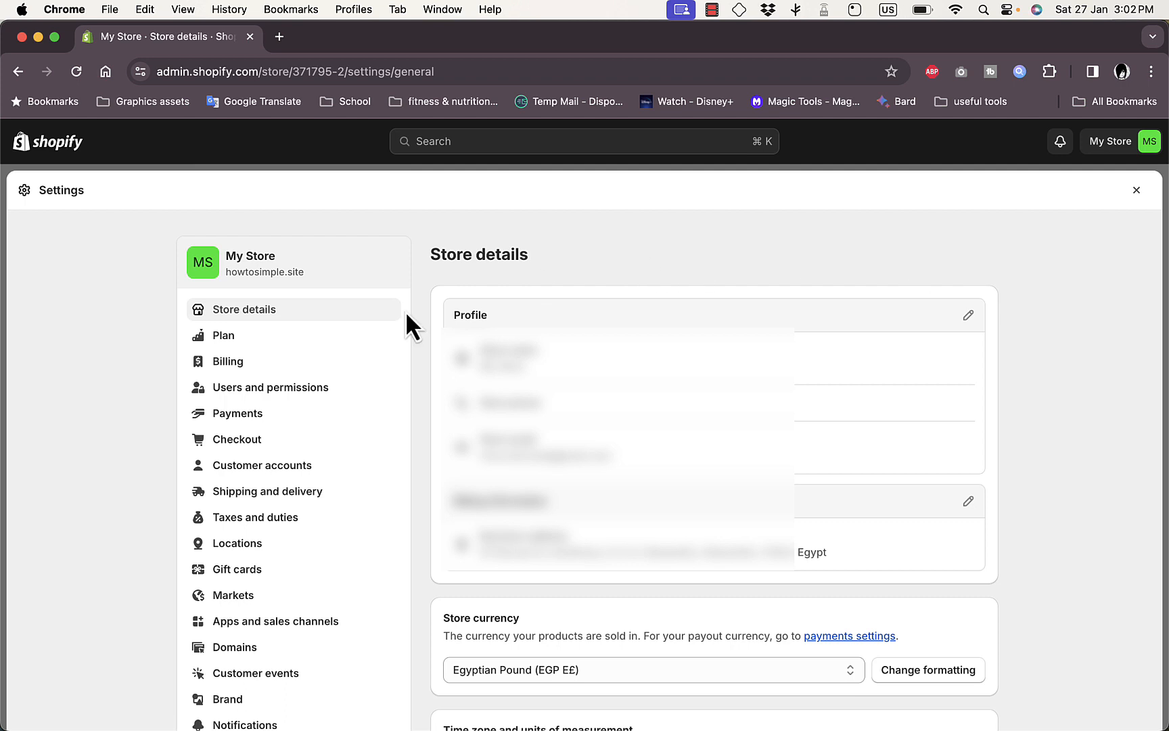
left_click(242, 418)
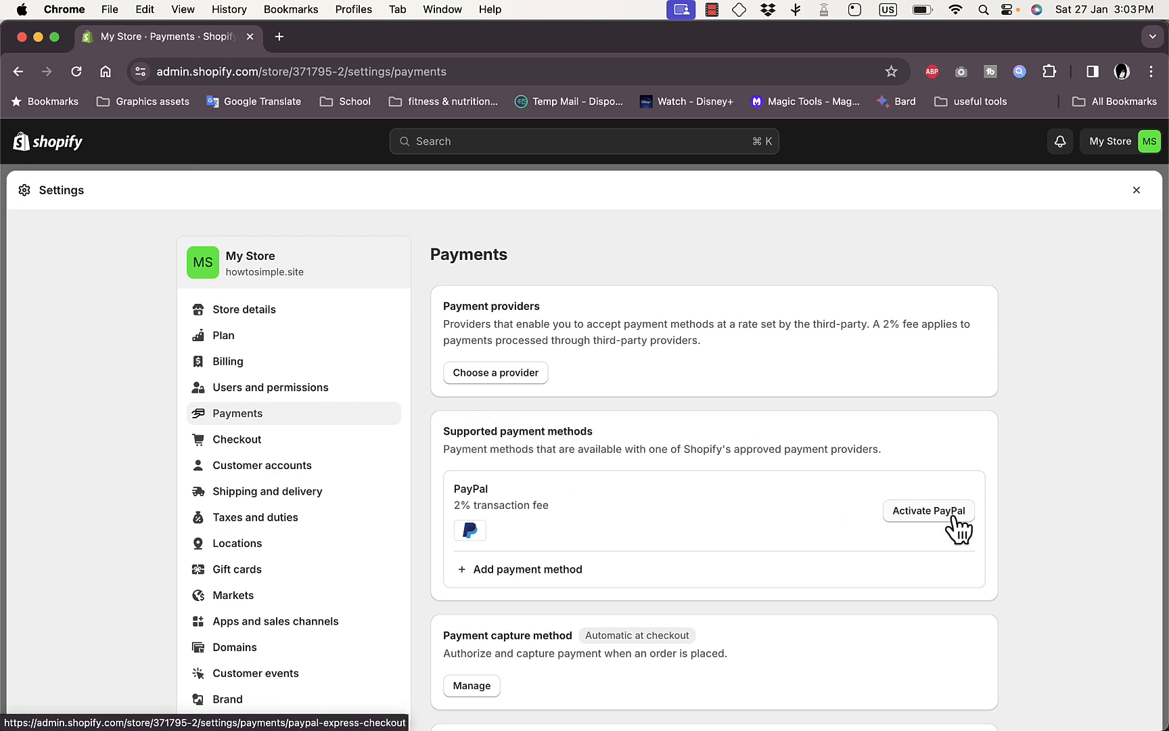
left_click(934, 513)
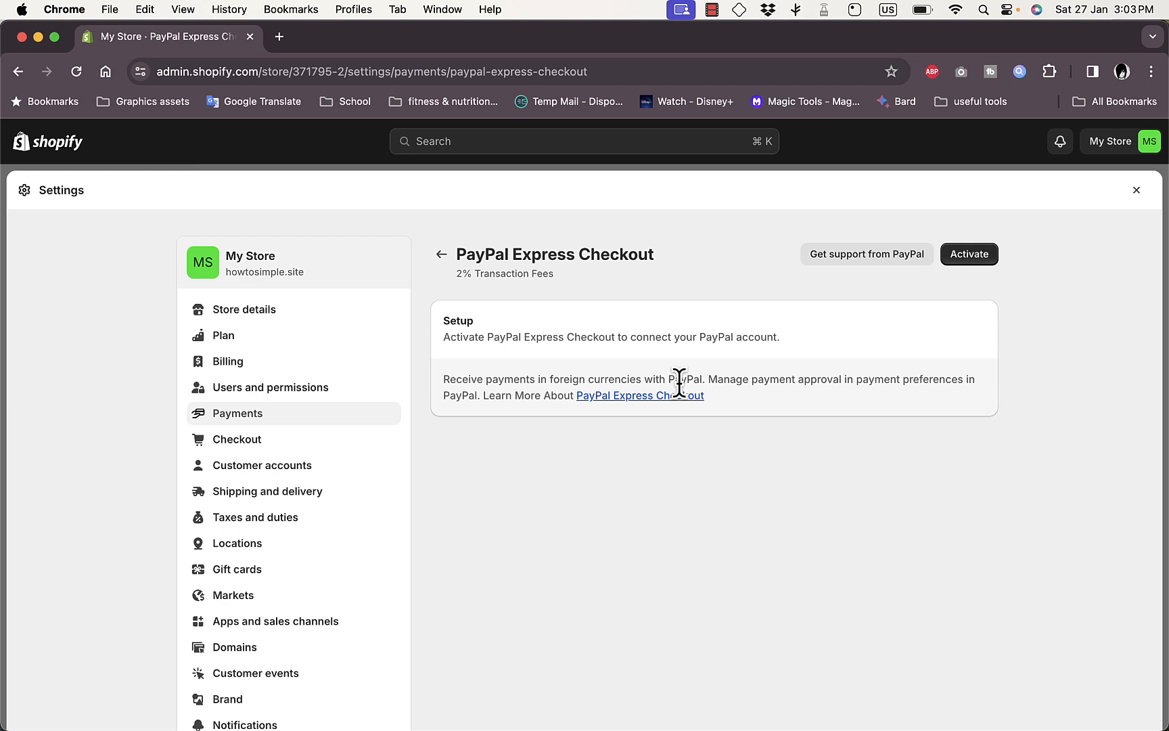
left_click(970, 255)
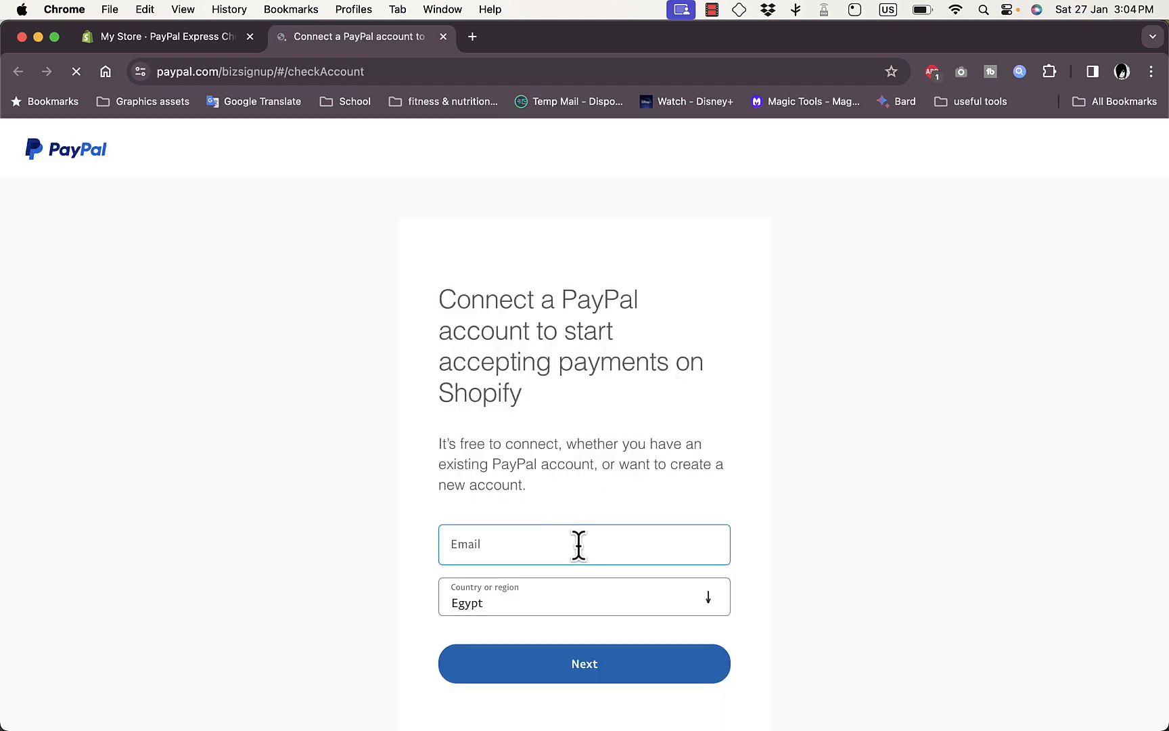
left_click(542, 555)
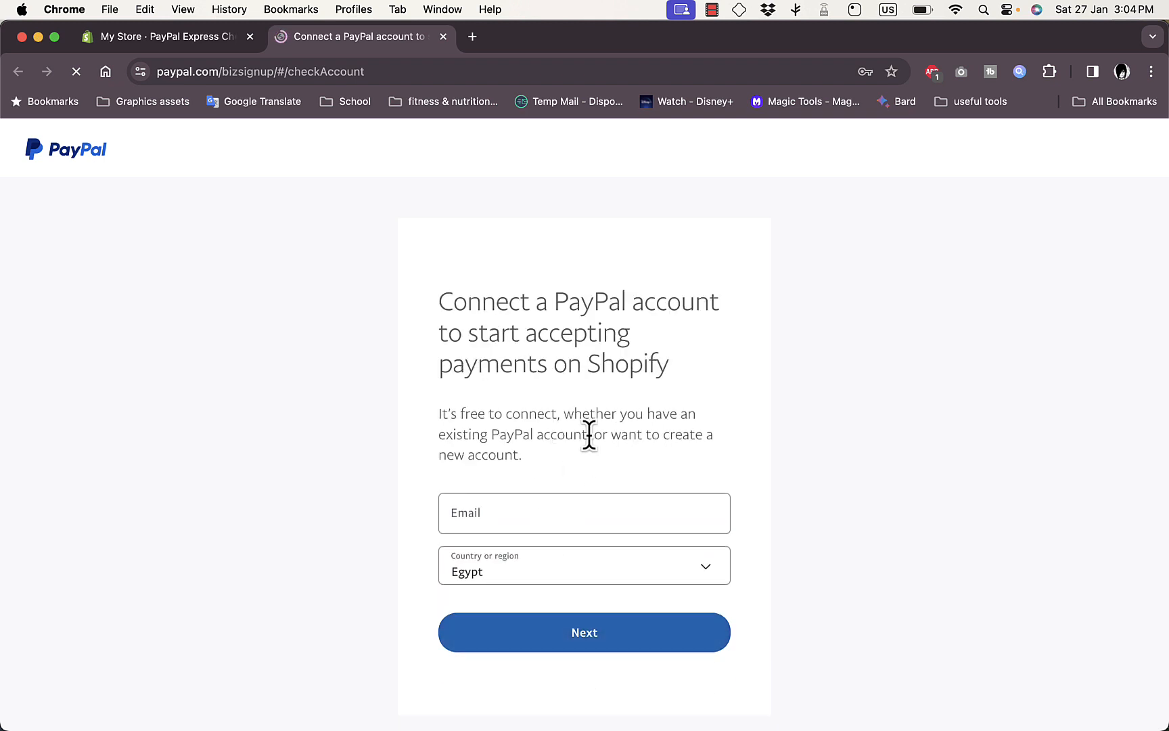
left_click(444, 39)
left_click(441, 256)
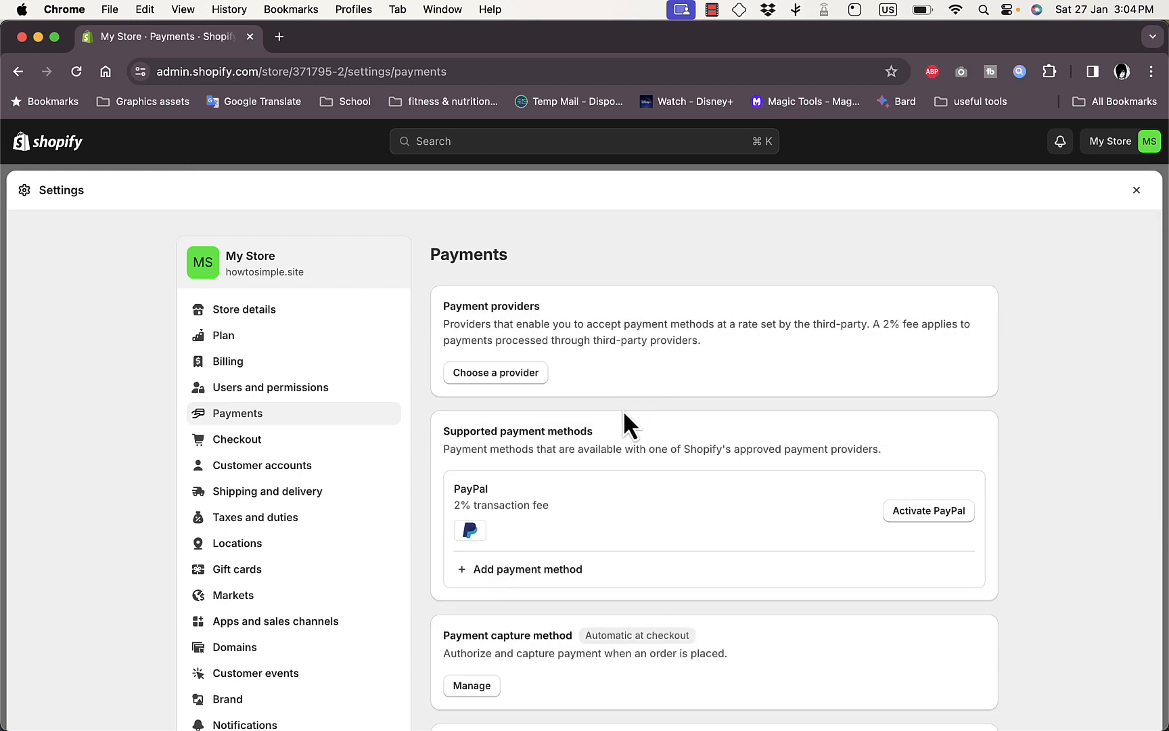
- Examine the list of third-party payment providers, including their supported cards and country availability, and return to the payment settings
left_click(495, 379)
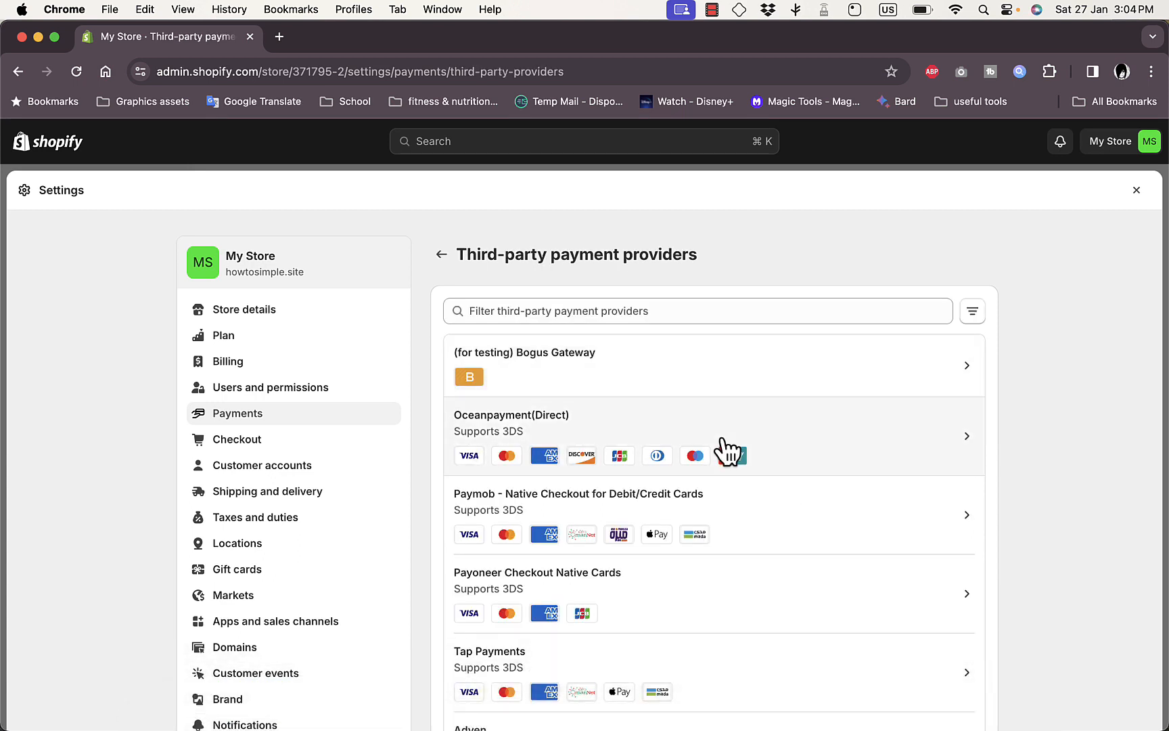
scroll(774, 467, "down", 5)
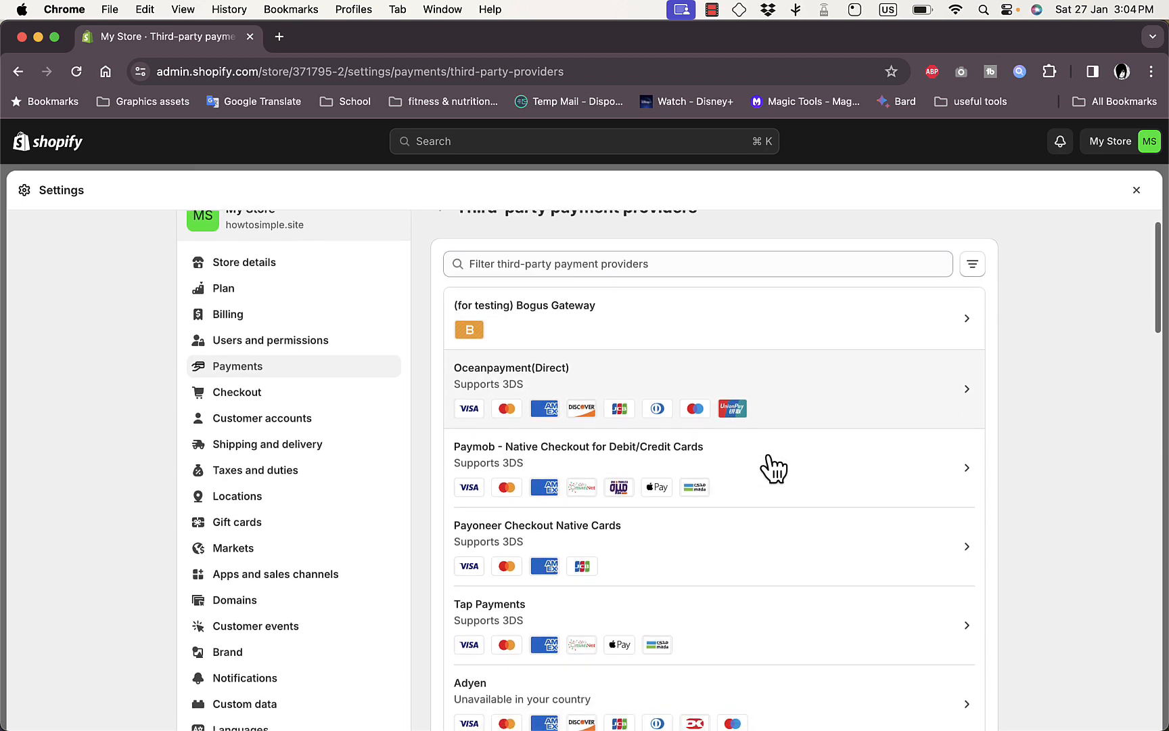
scroll(773, 467, "down", 3)
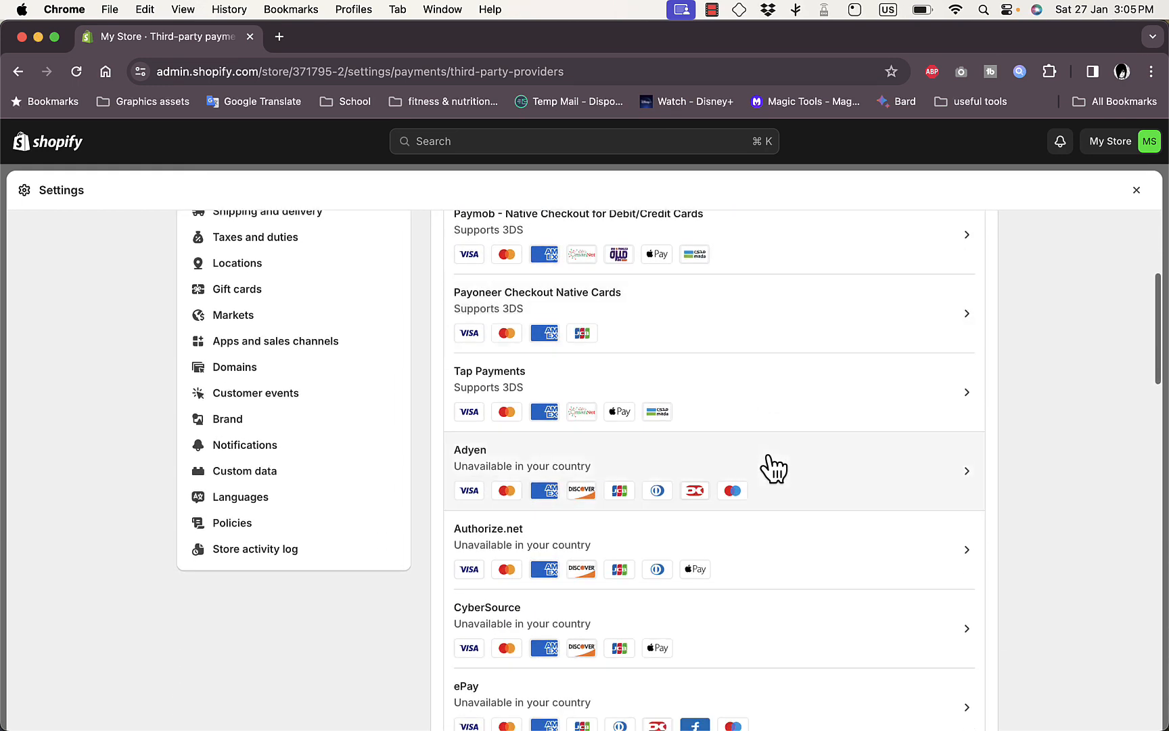
scroll(773, 467, "down", 4)
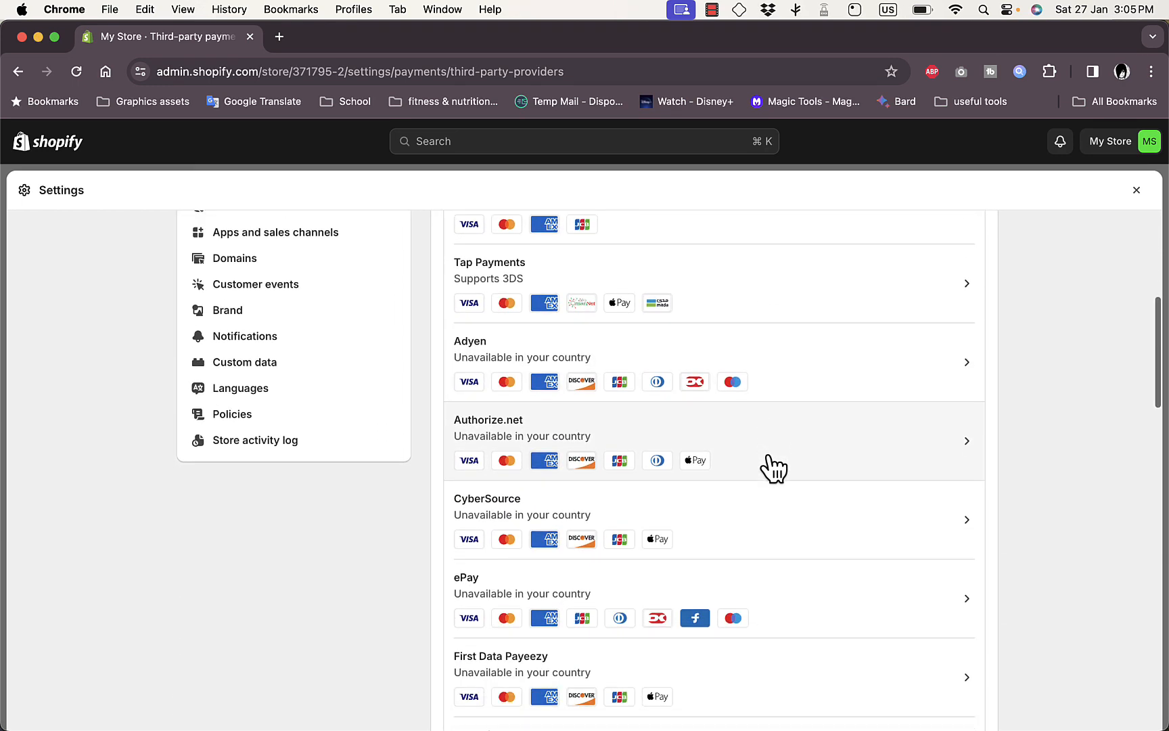
scroll(774, 467, "up", 10)
scroll(774, 467, "down", 8)
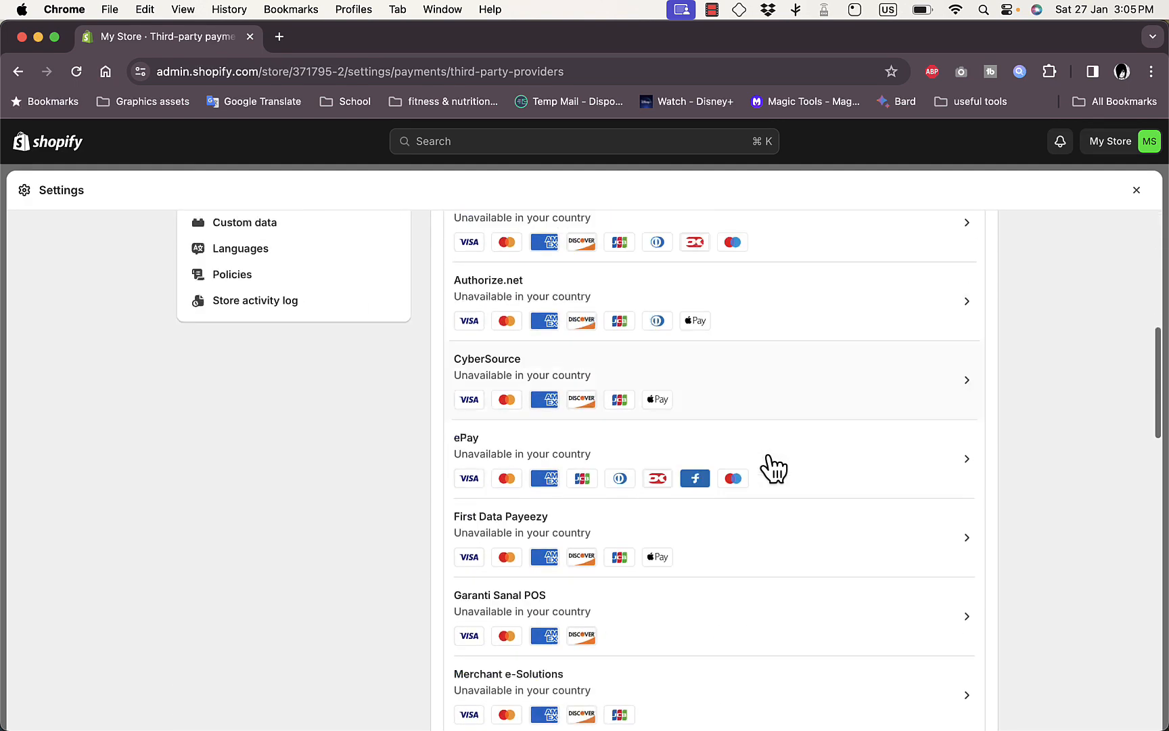
scroll(765, 406, "up", 10)
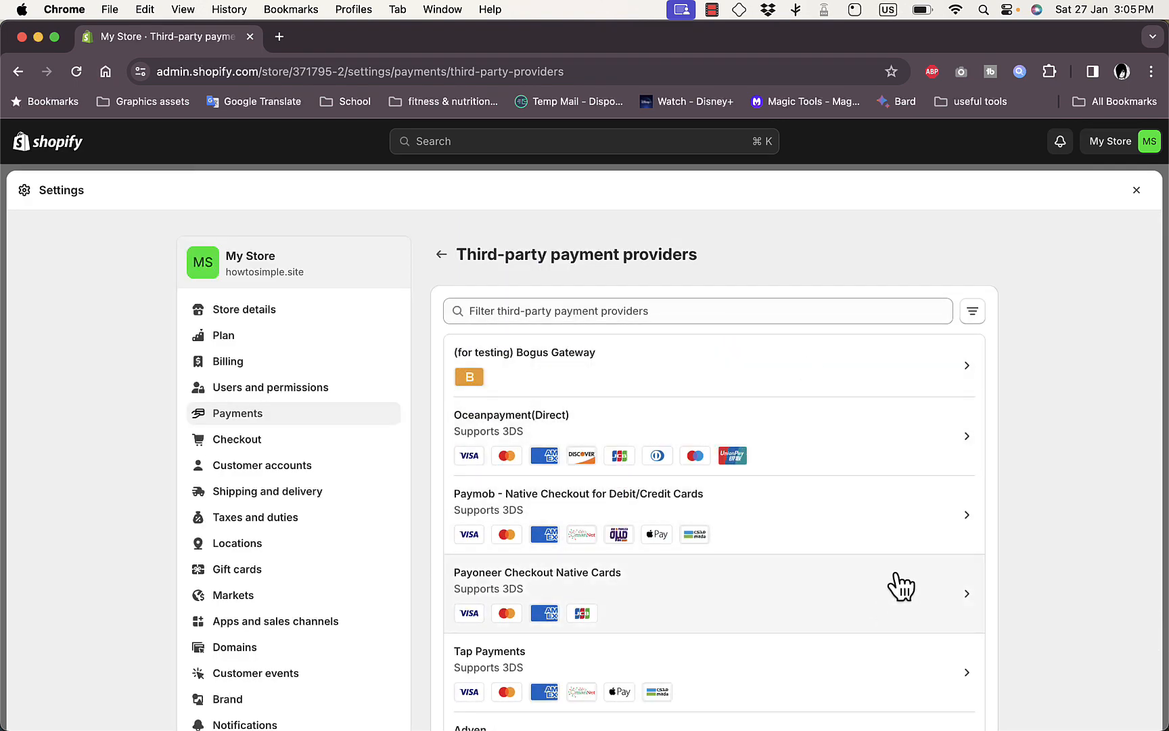
left_click(695, 310)
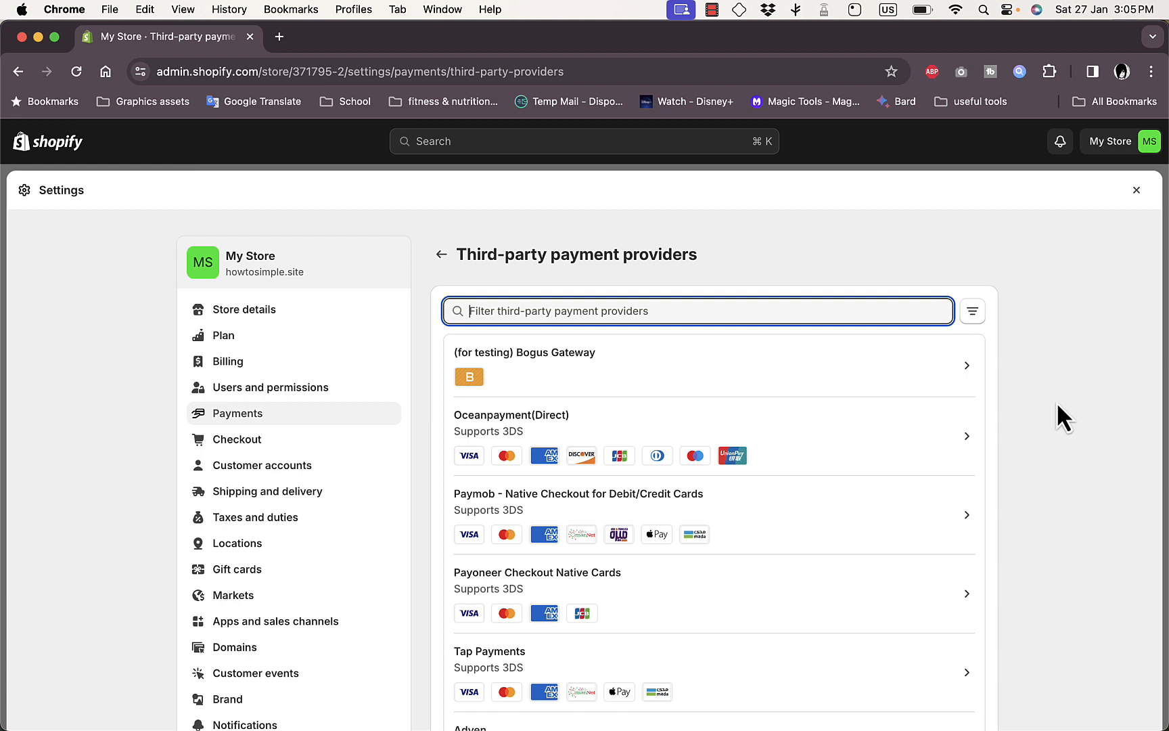
scroll(1057, 404, "down", 3)
scroll(1057, 401, "down", 2)
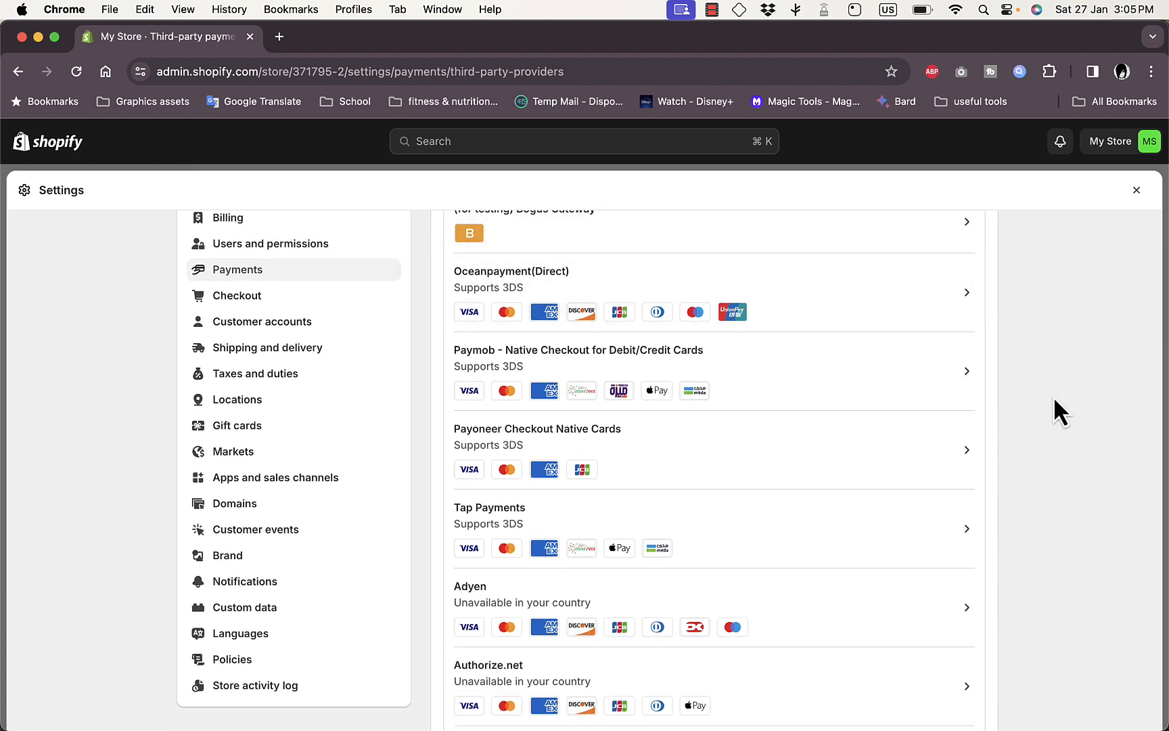
scroll(1054, 410, "down", 10)
scroll(1055, 399, "down", 15)
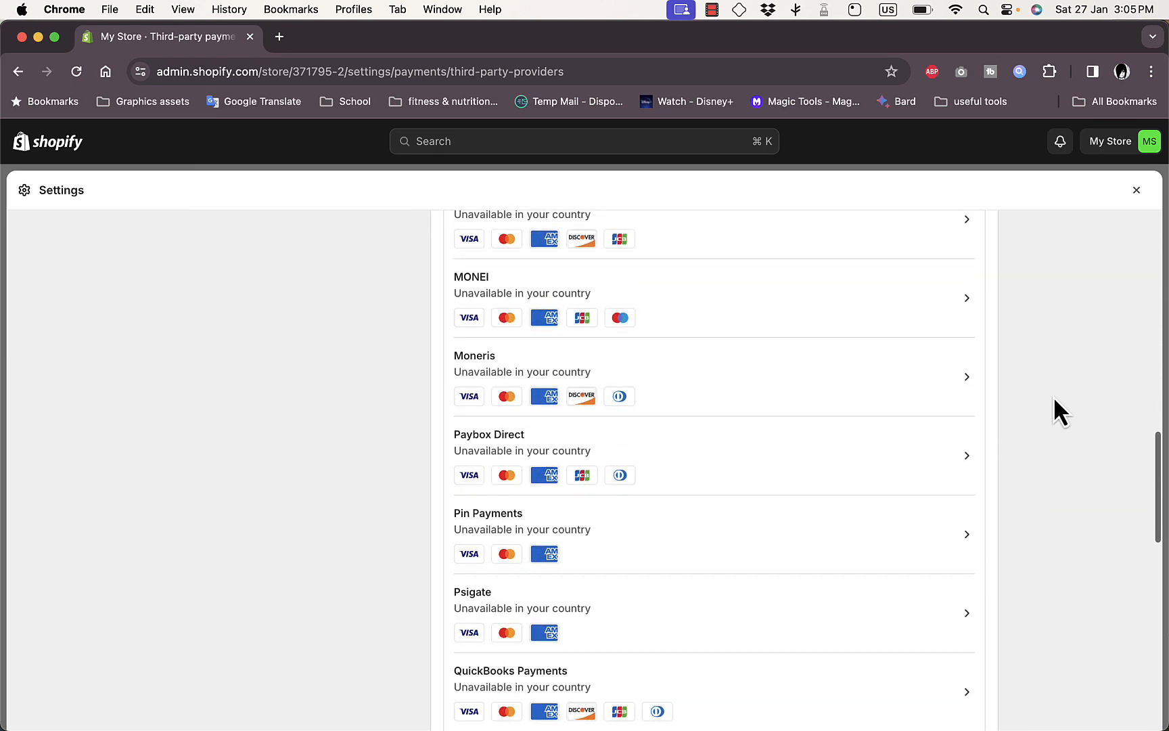
scroll(1053, 396, "up", 20)
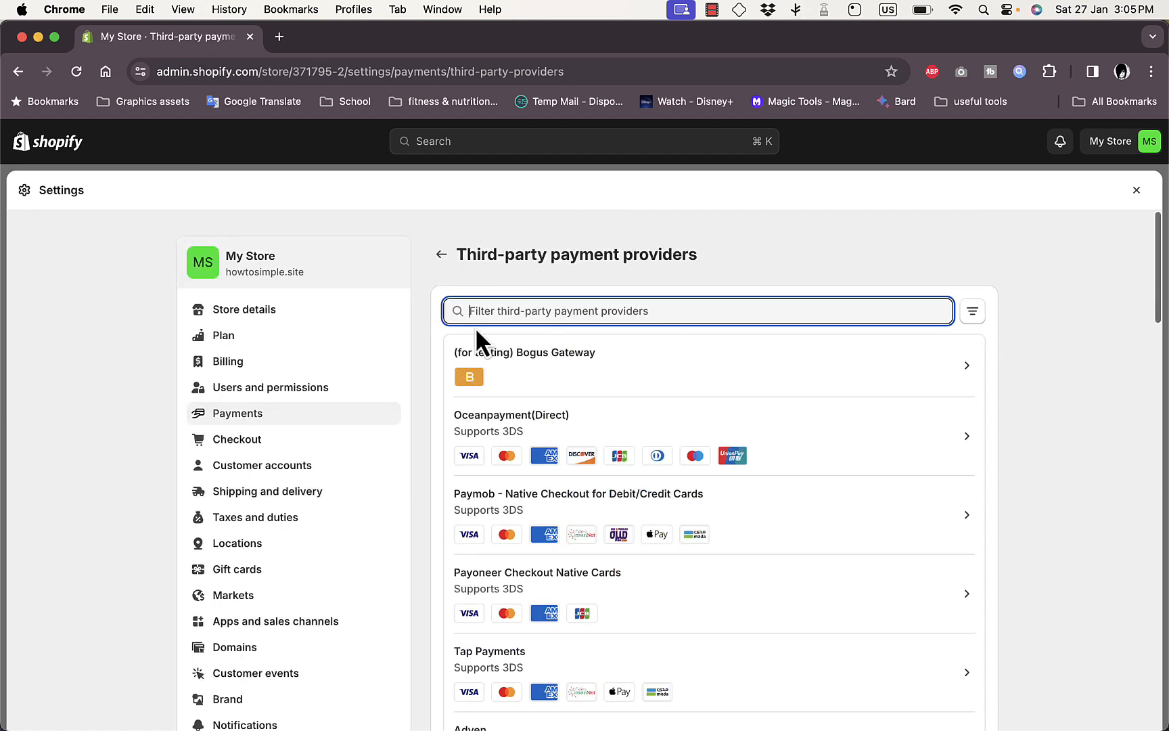
left_click(441, 256)
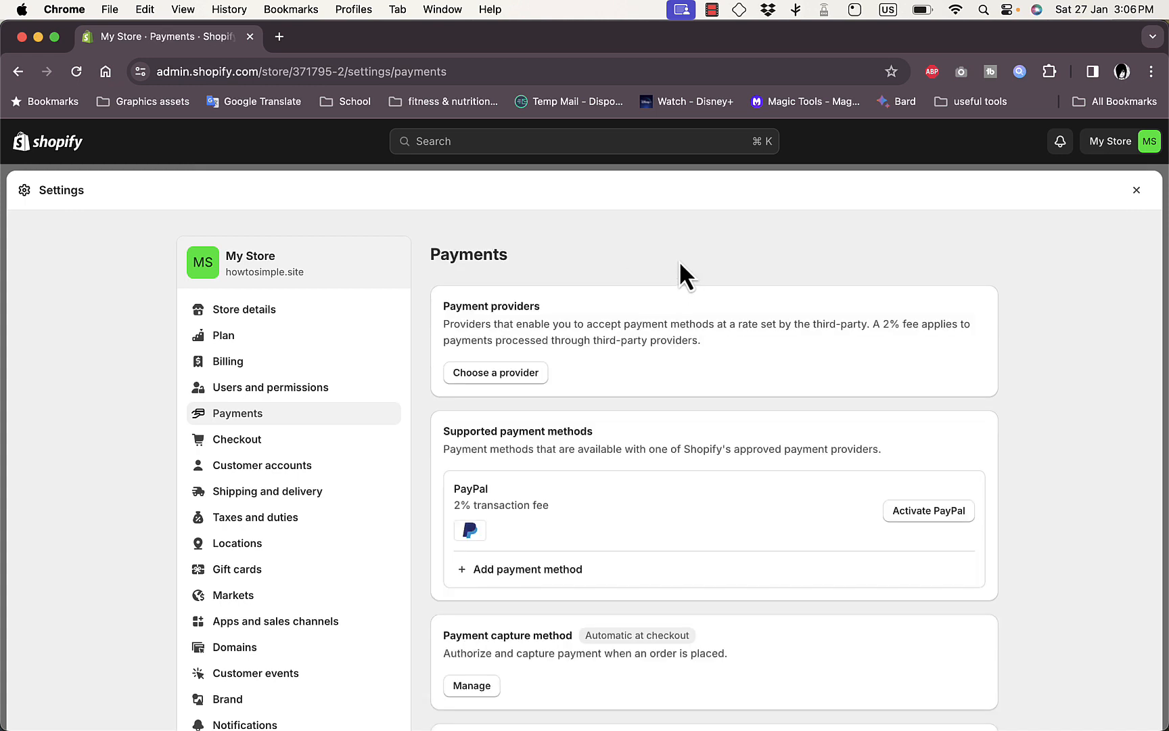
- Start a custom manual payment method and name it "Paypal"
scroll(680, 264, "down", 5)
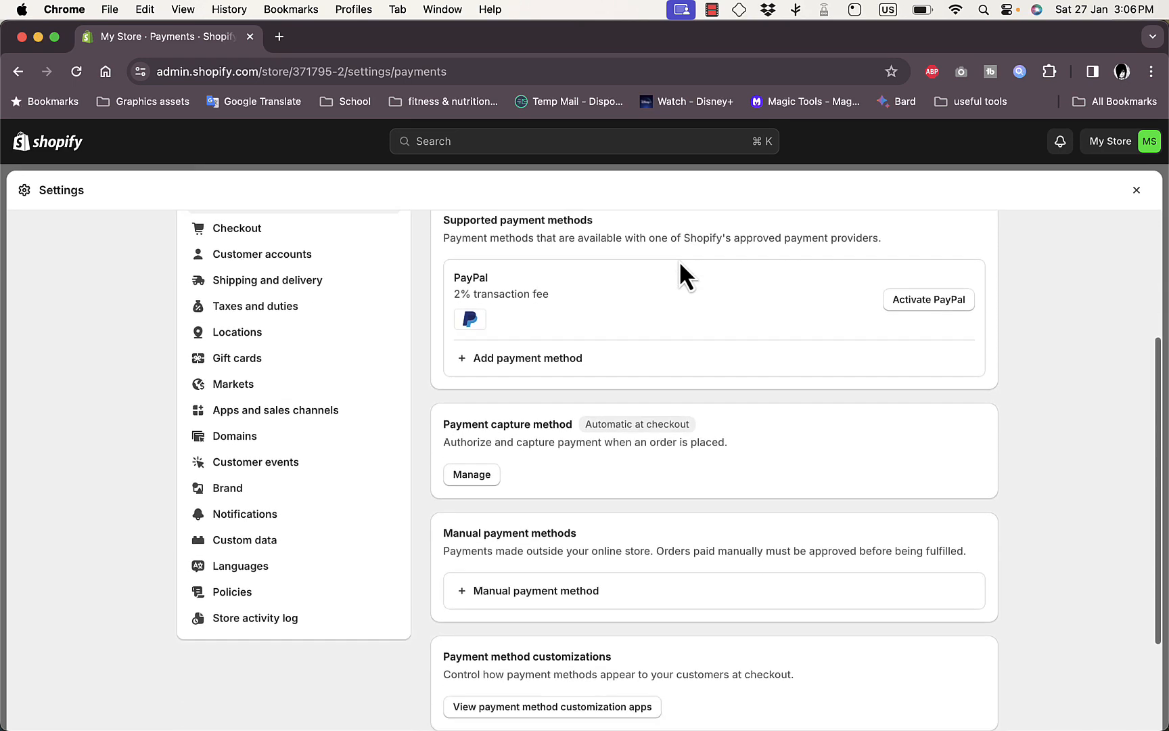
scroll(679, 264, "down", 3)
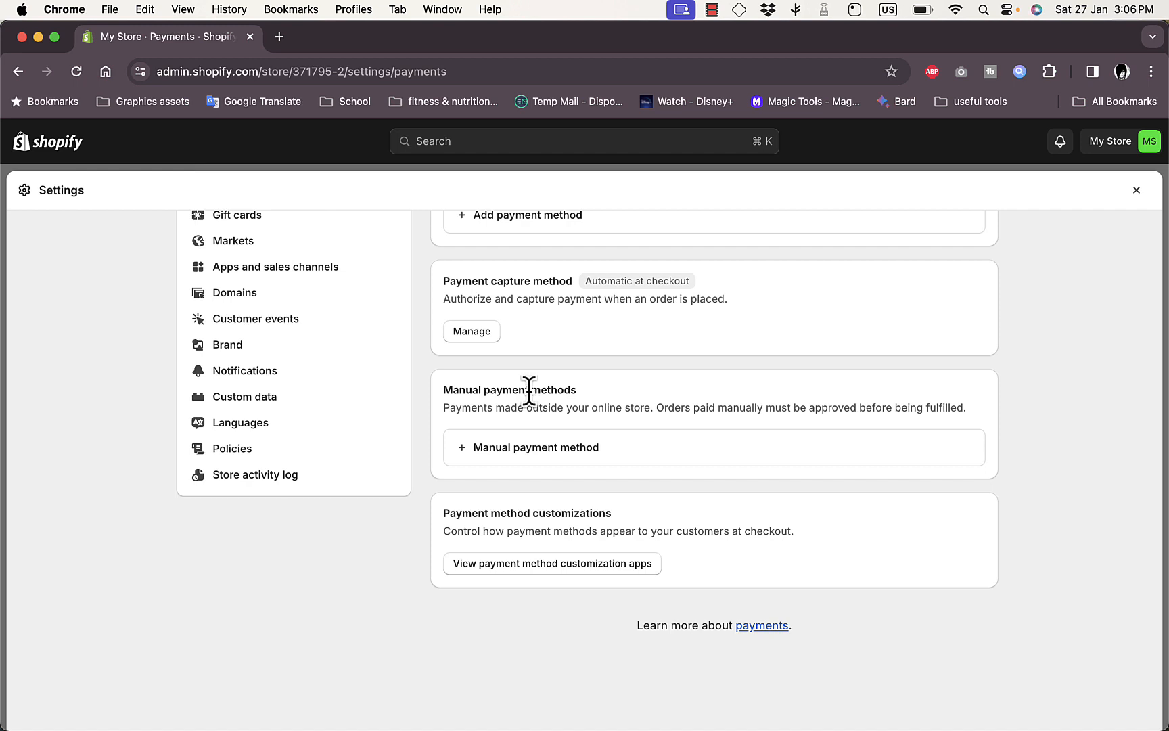
left_click(530, 464)
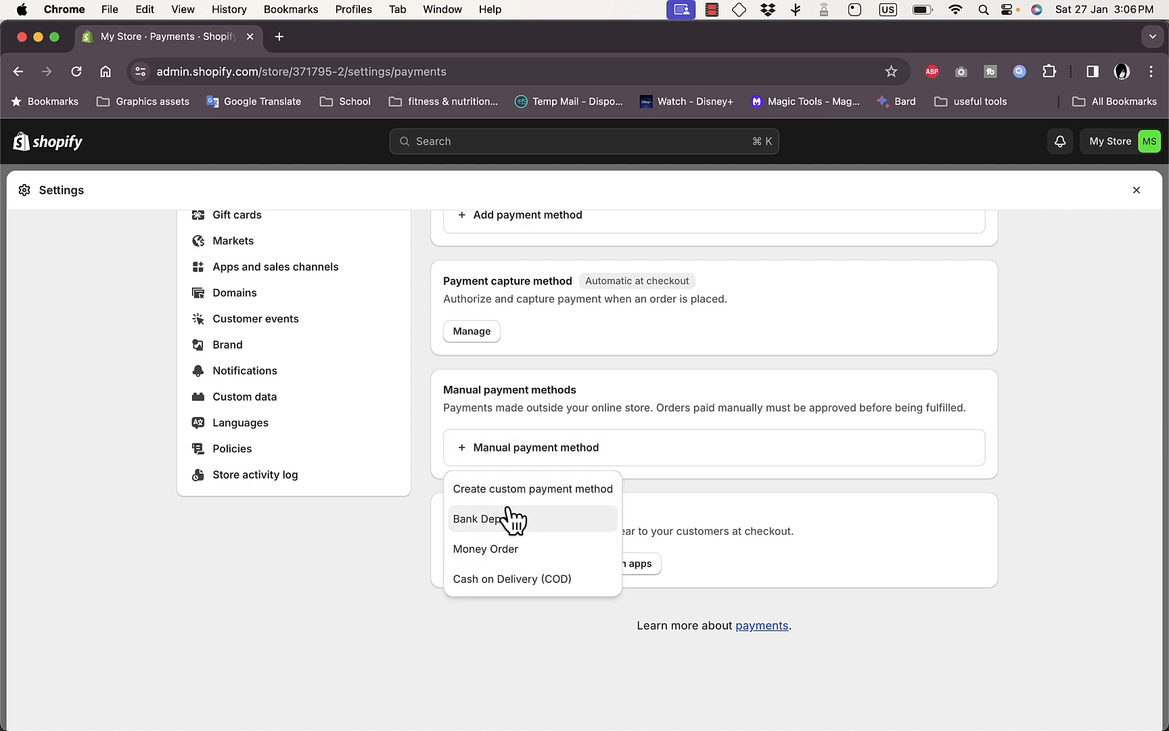
left_click(556, 490)
left_click(495, 291)
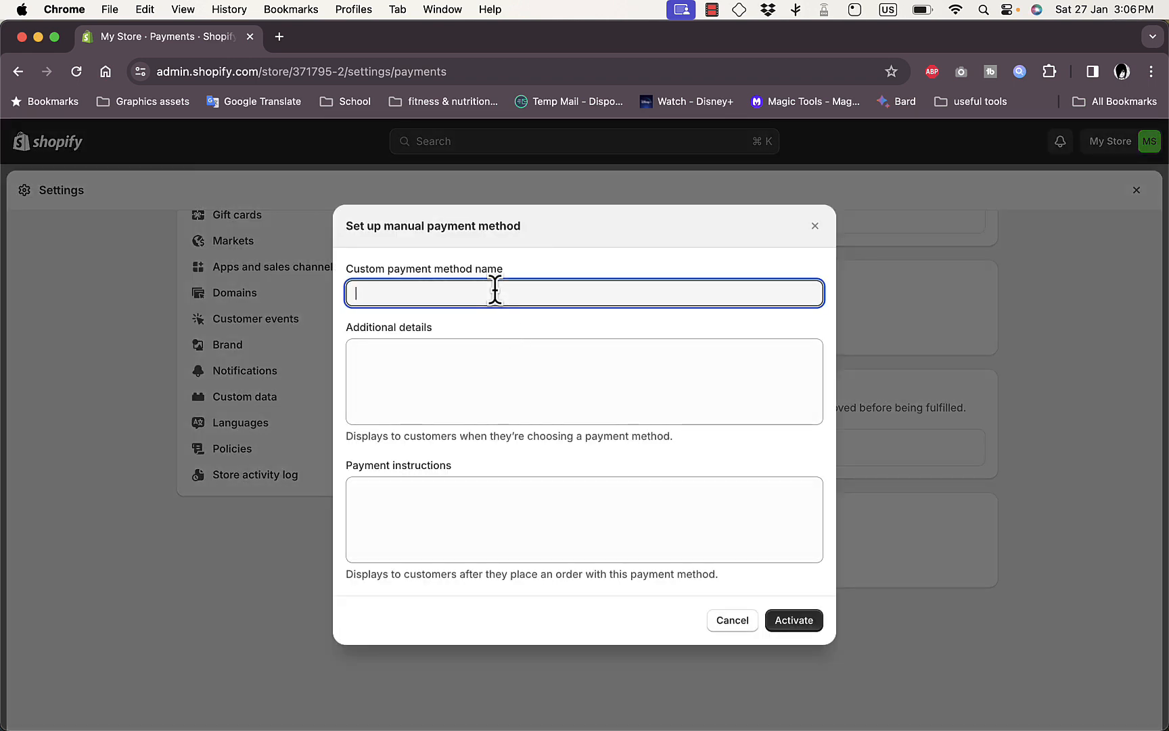
type("Paypal")
- Enter "payment is done through paypal" as the custom method's additional details, and cancel the setup without activating it
left_click(457, 366)
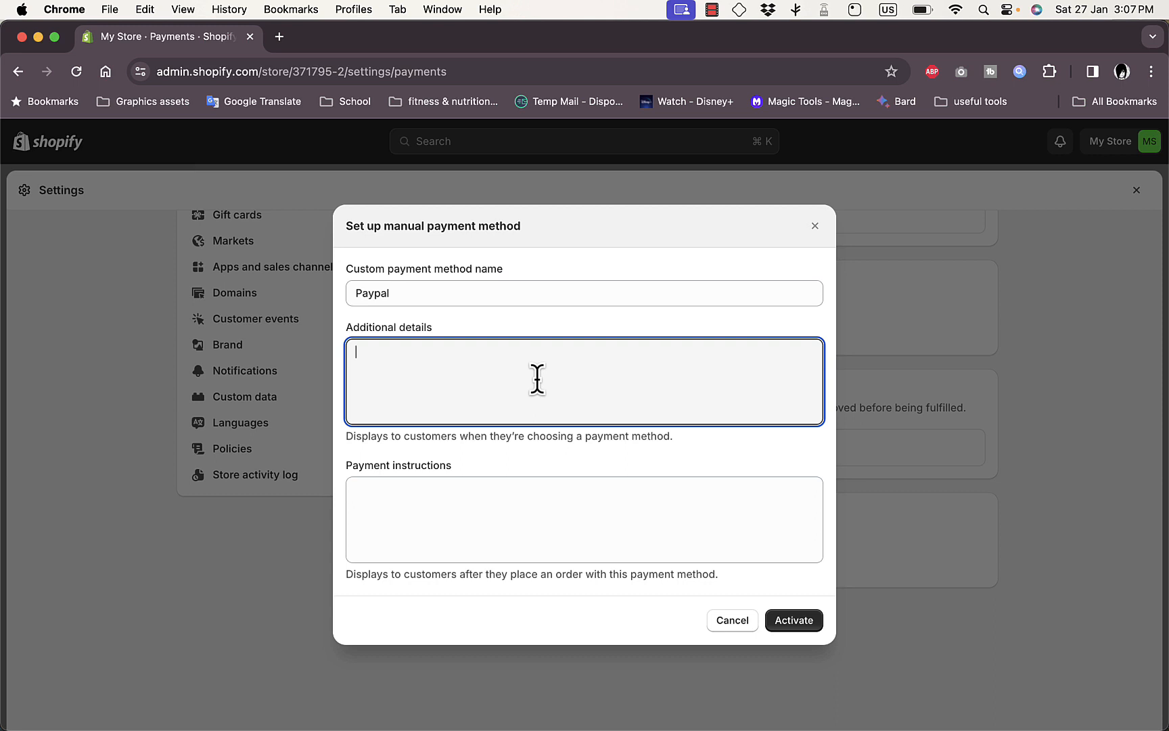
type("payment is done through paypal")
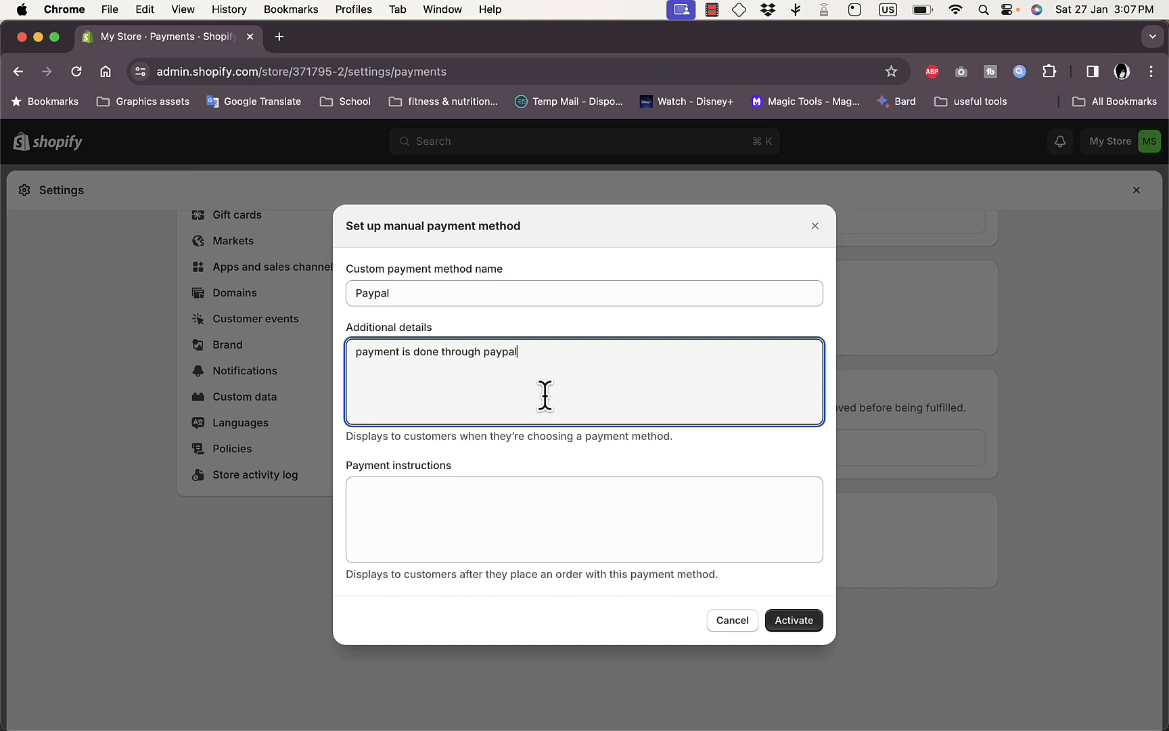
left_click(515, 511)
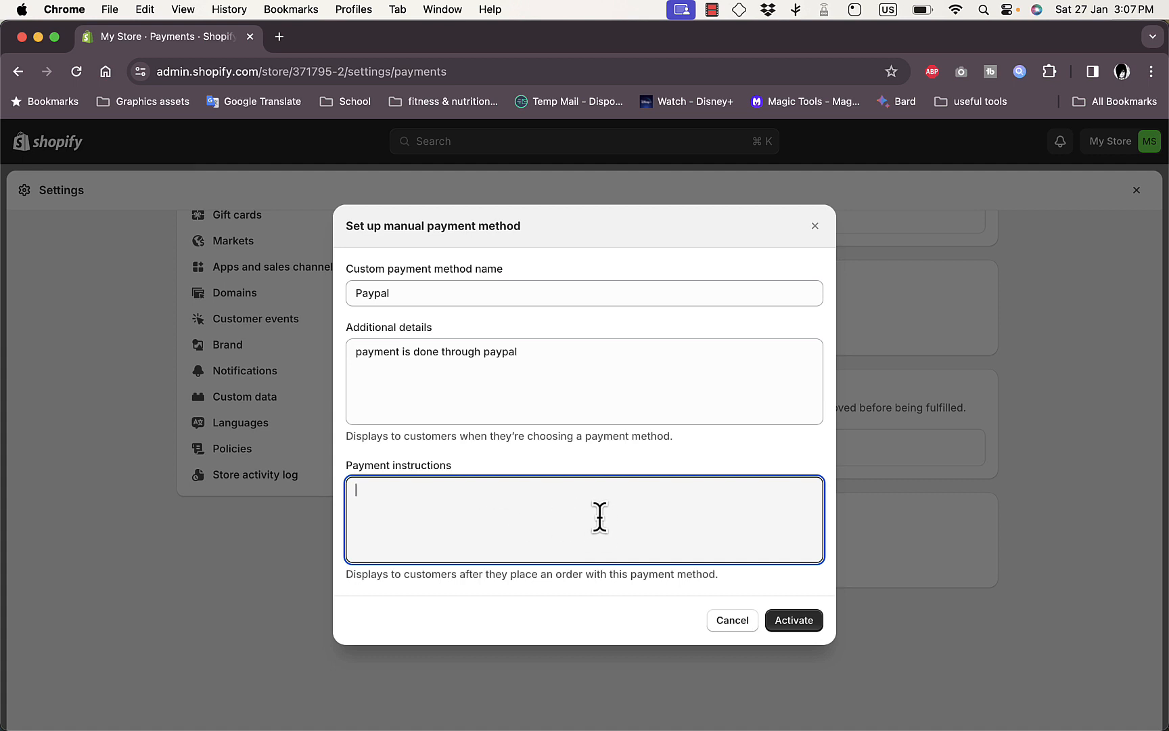
left_click(741, 621)
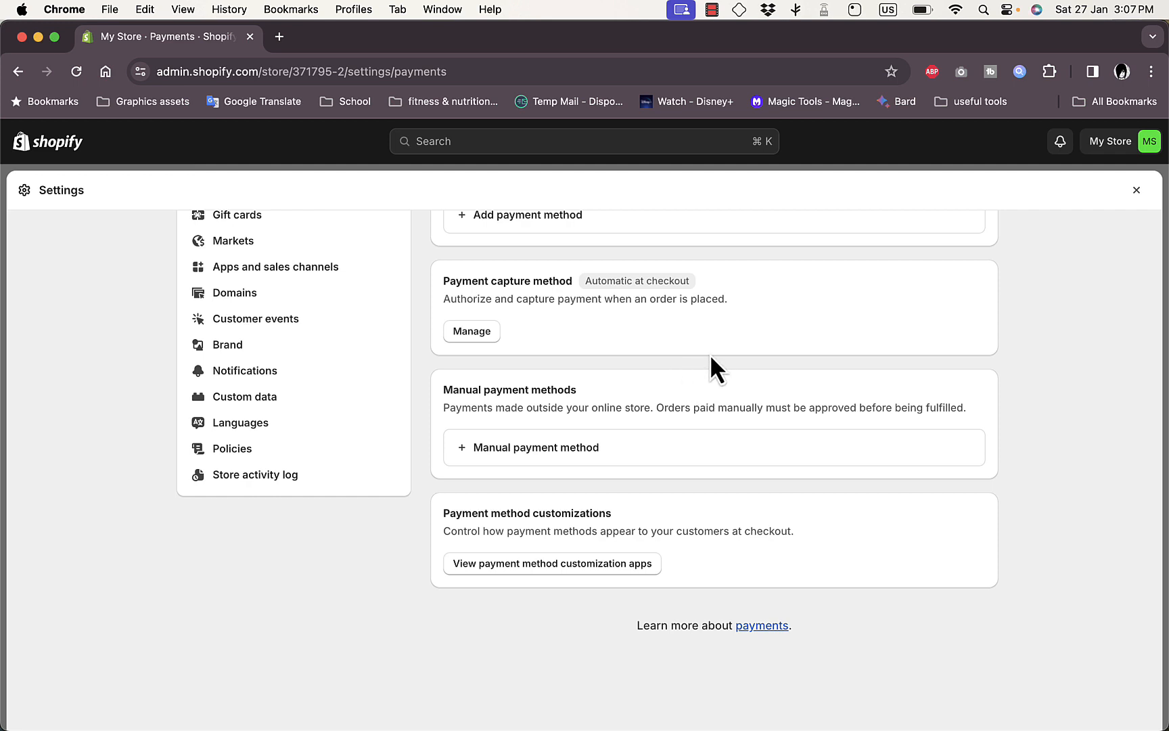
scroll(711, 357, "up", 5)
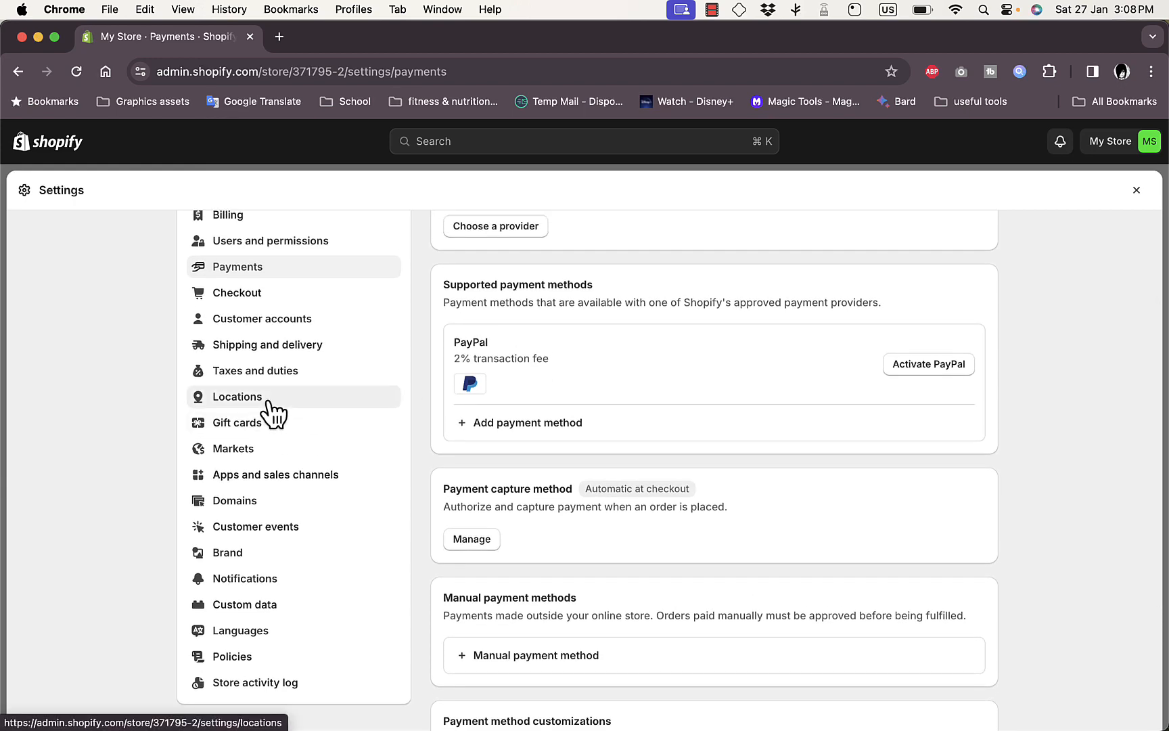
scroll(428, 347, "up", 1)
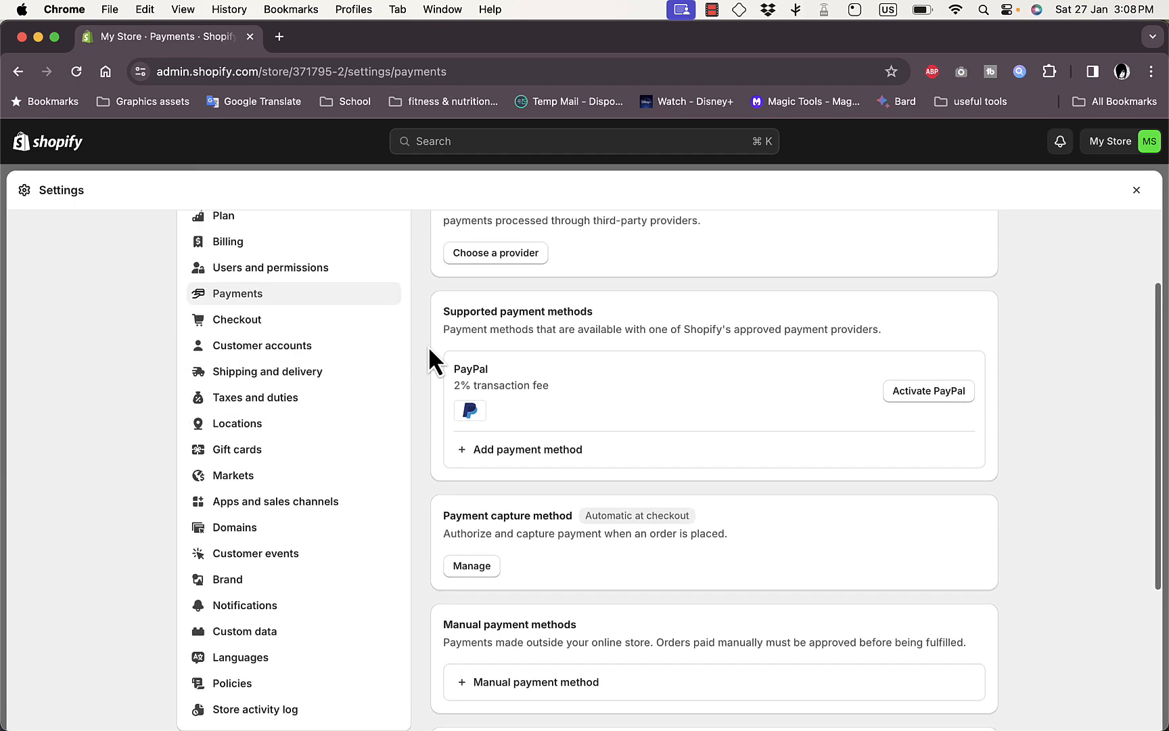
- View the store details, including profile, billing information and store currency, and close the store settings
scroll(429, 346, "up", 3)
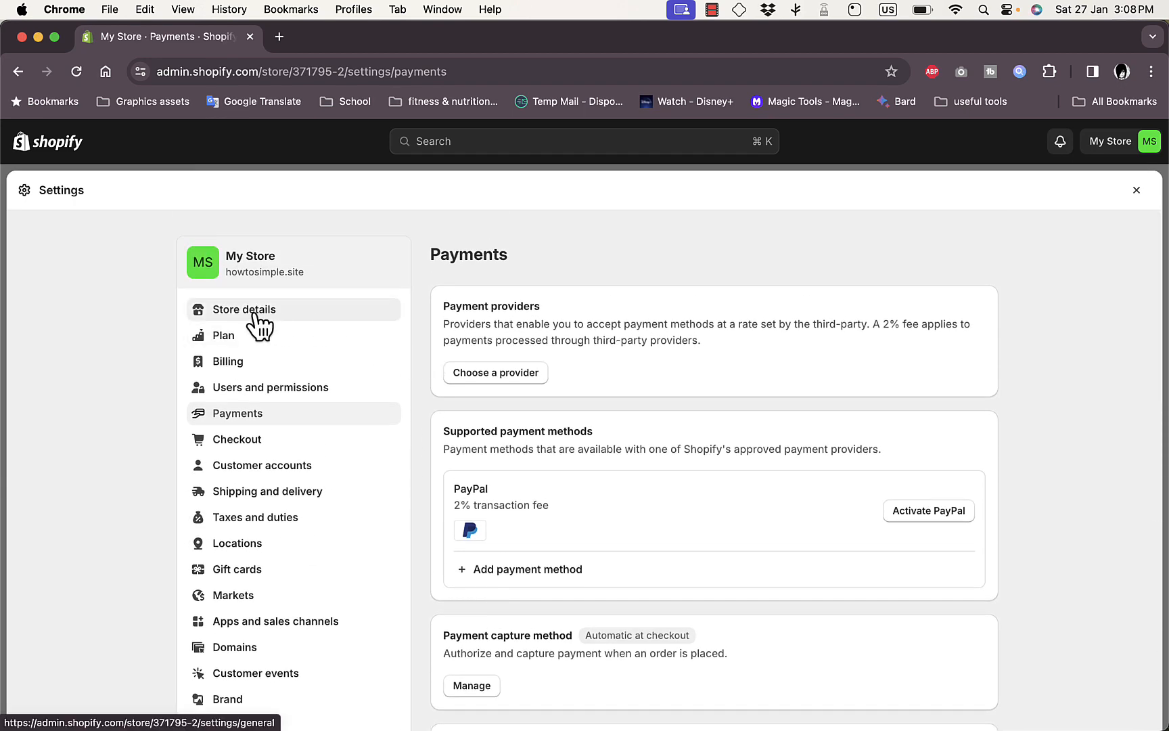
left_click(259, 327)
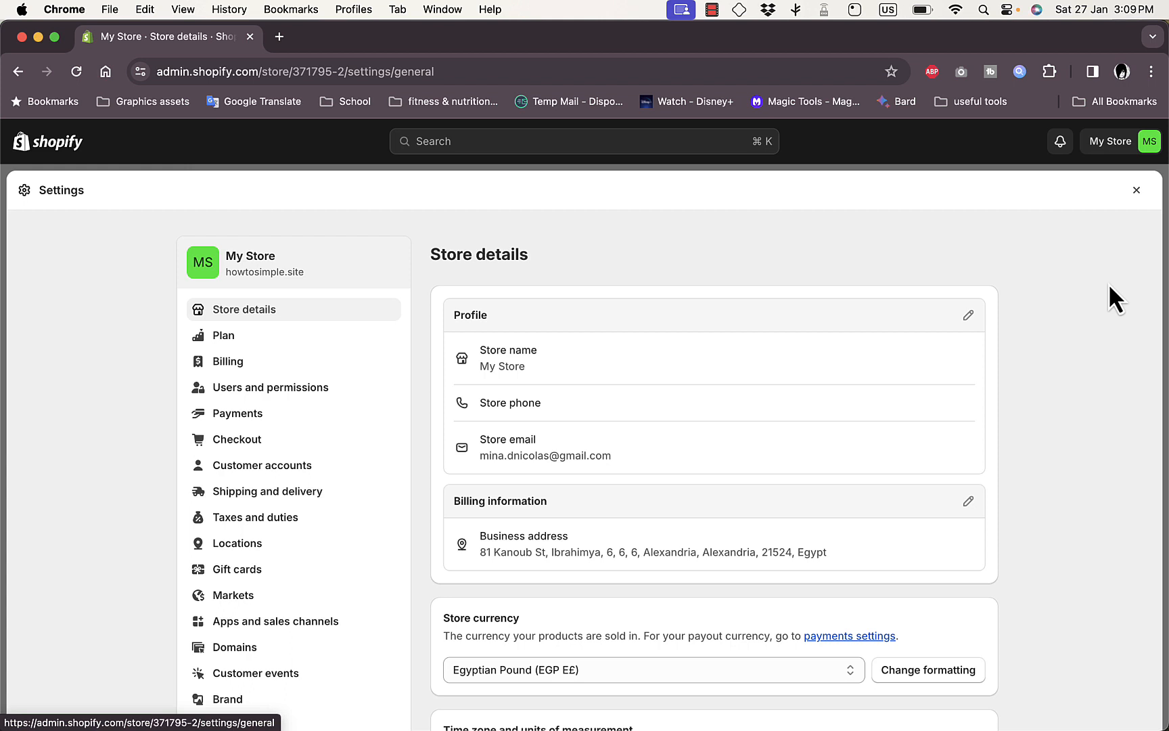
left_click(1138, 191)
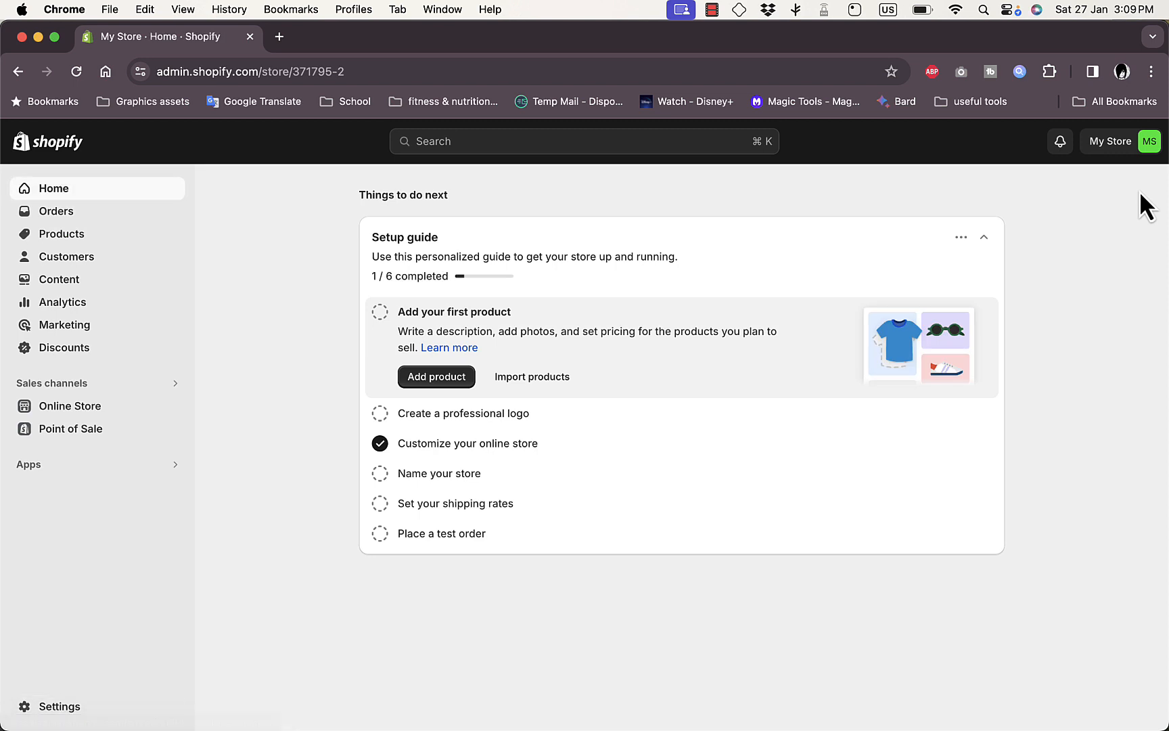
- Search the Shopify App Store for "paypal" from the store admin's apps search and look through the first page of results
left_click(75, 467)
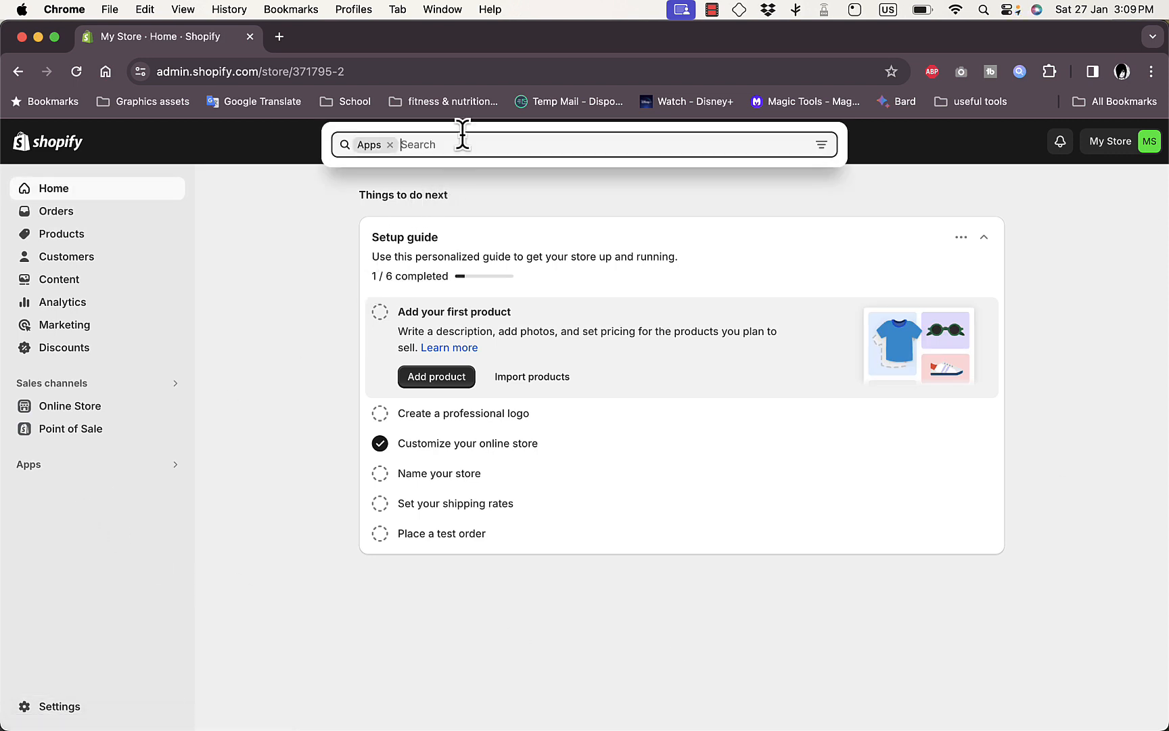
type("paypal")
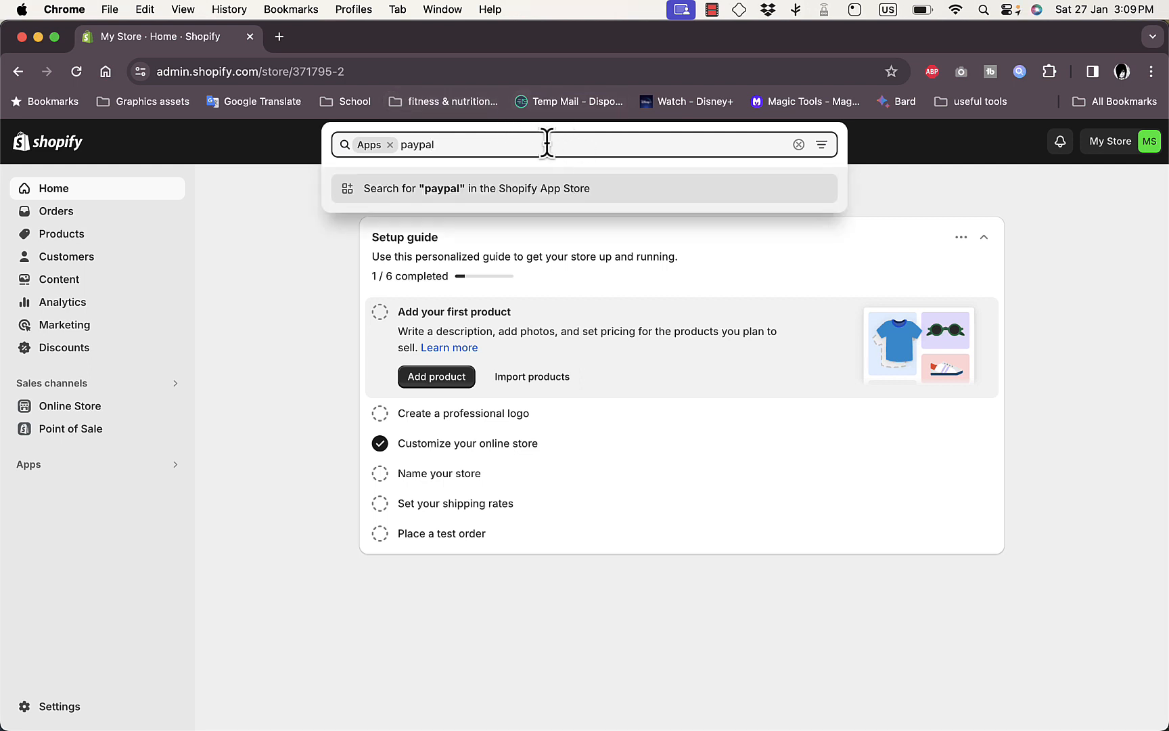
key("Return")
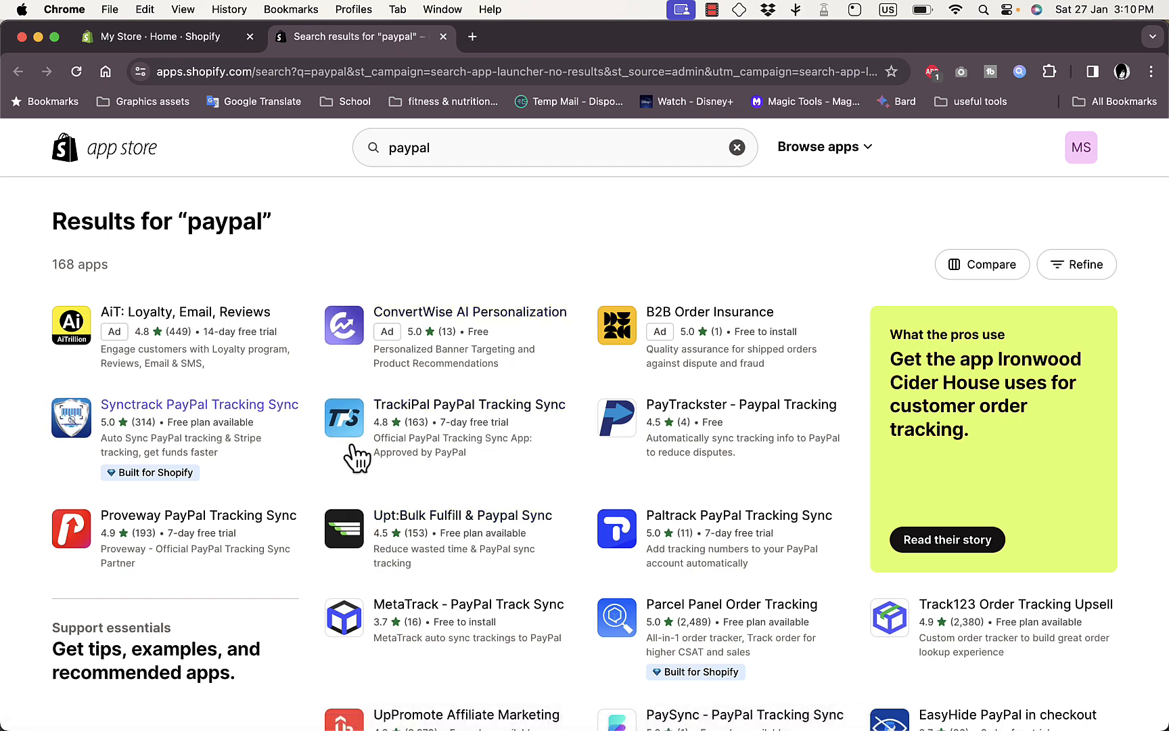
scroll(525, 499, "down", 3)
scroll(521, 485, "down", 3)
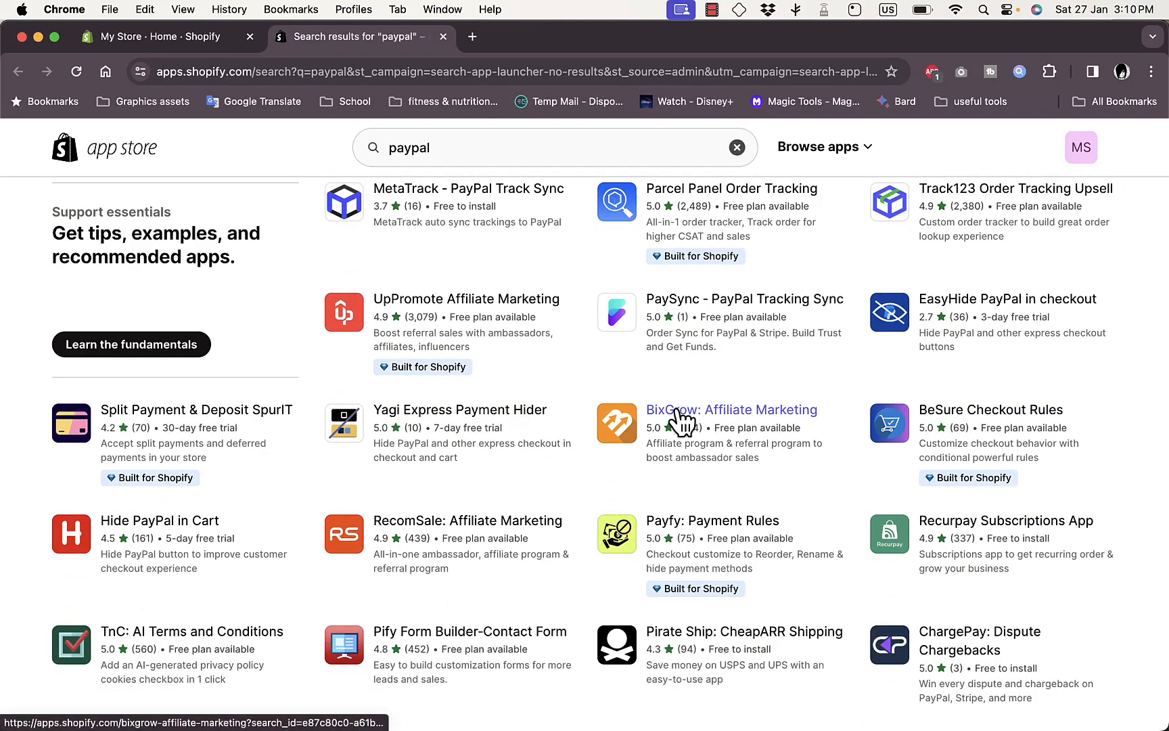
scroll(538, 423, "down", 2)
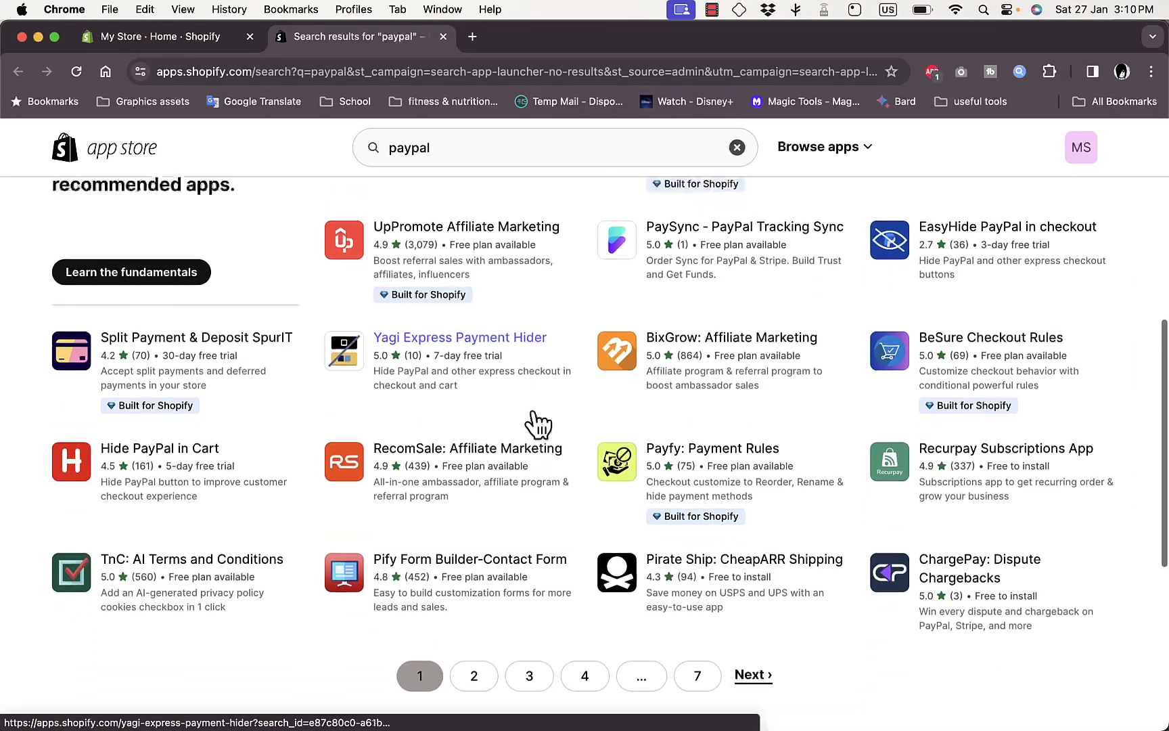
scroll(538, 423, "up", 10)
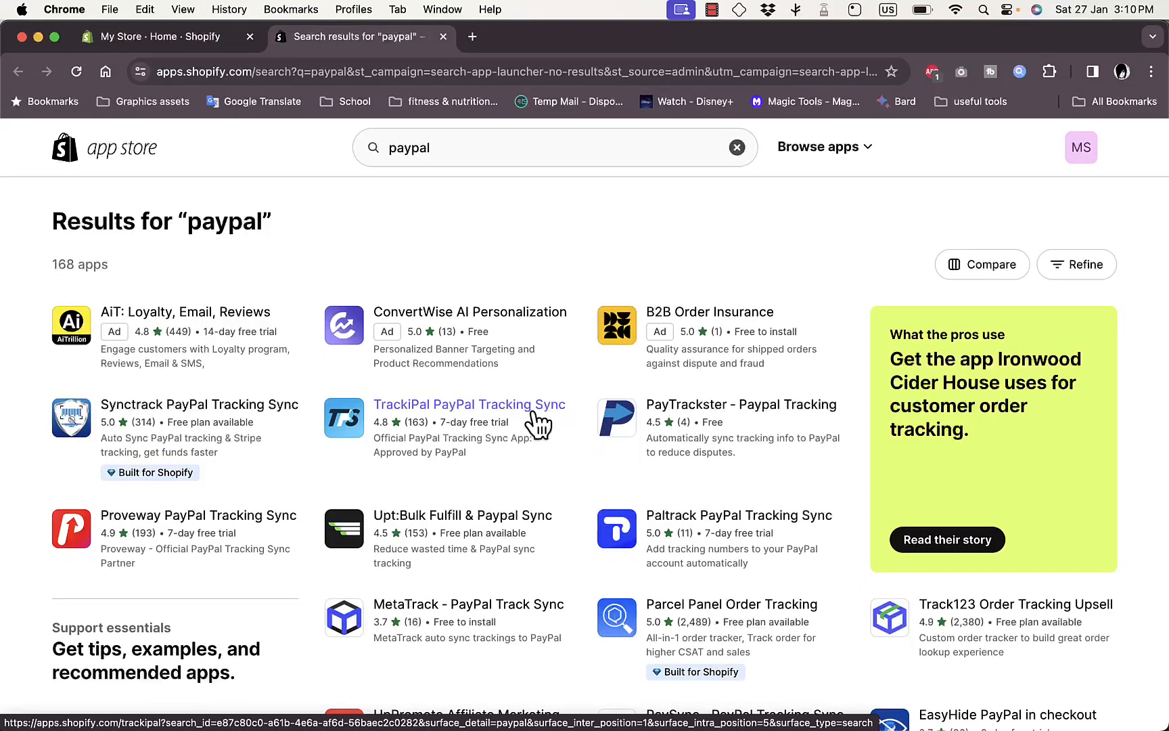